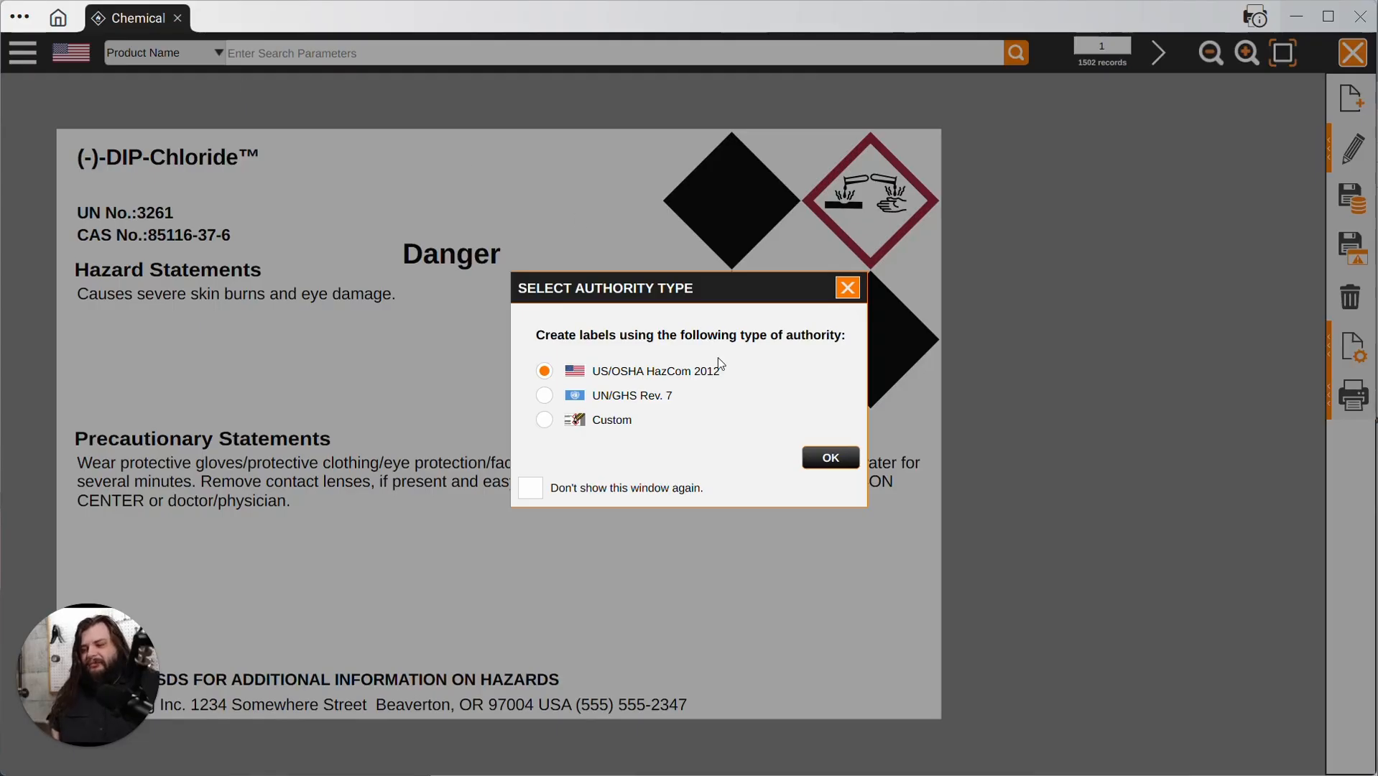
Step: Choose US/OSHA HazCom 2012 as the label authority and page through the first three chemical records and back
{"action": "left_click", "coordinate": [845, 464]}
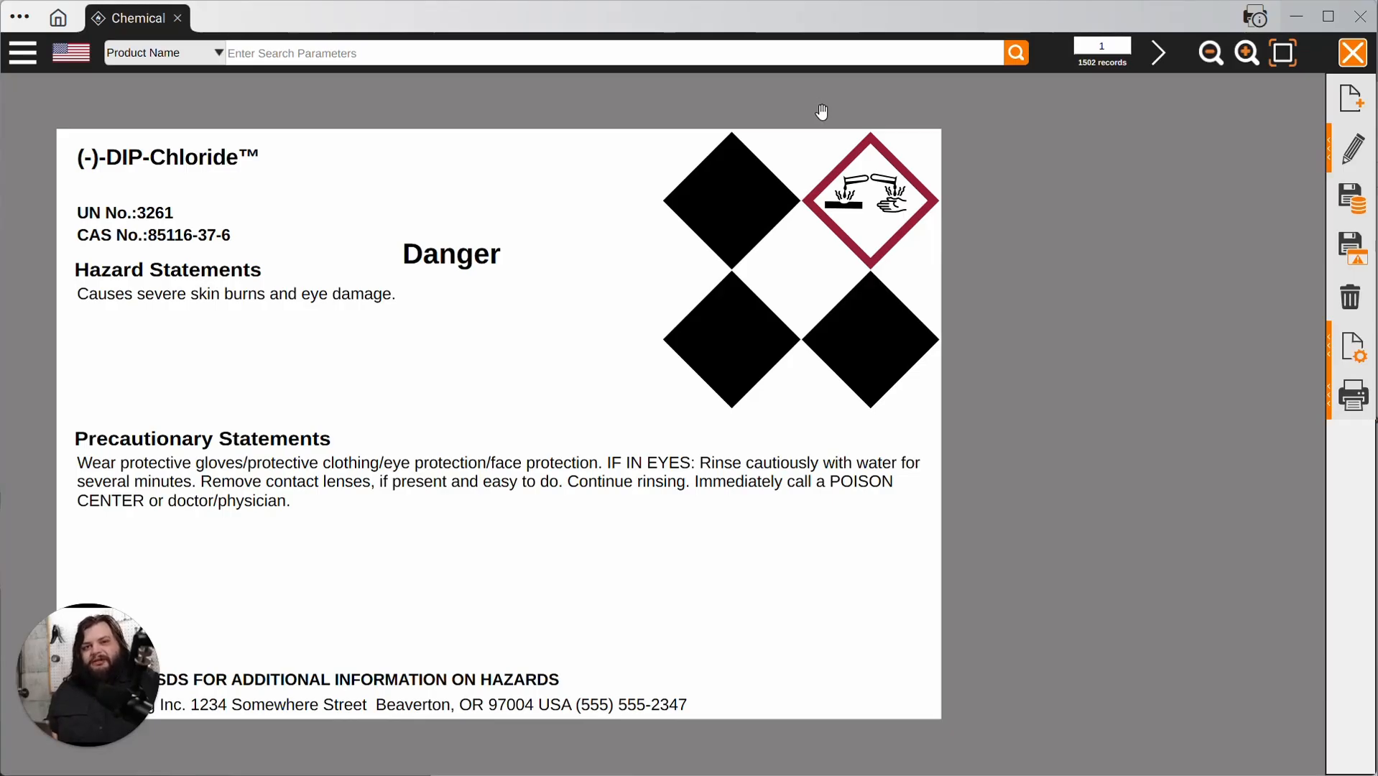
{"action": "left_click", "coordinate": [1157, 54]}
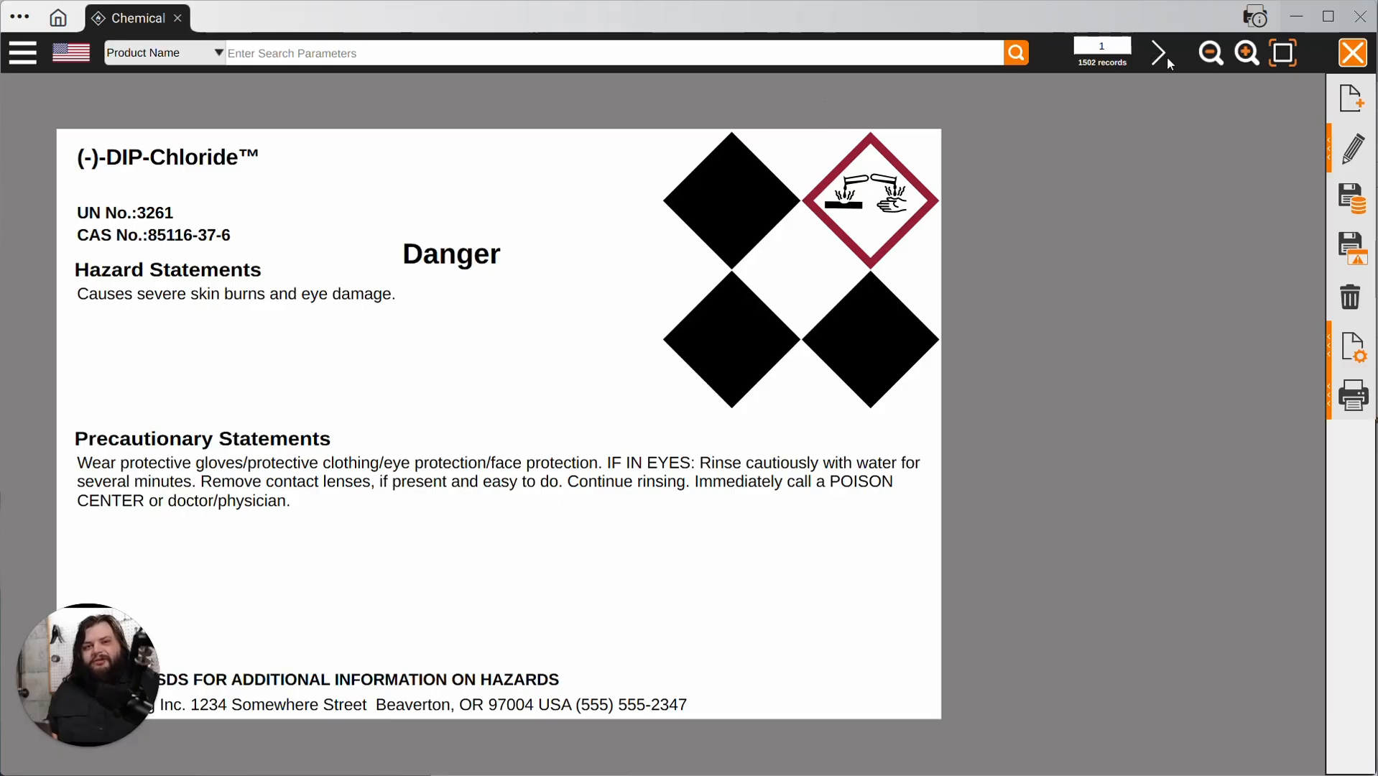
{"action": "left_click", "coordinate": [1157, 54]}
{"action": "left_click", "coordinate": [1157, 54]}
{"action": "left_click", "coordinate": [1049, 56]}
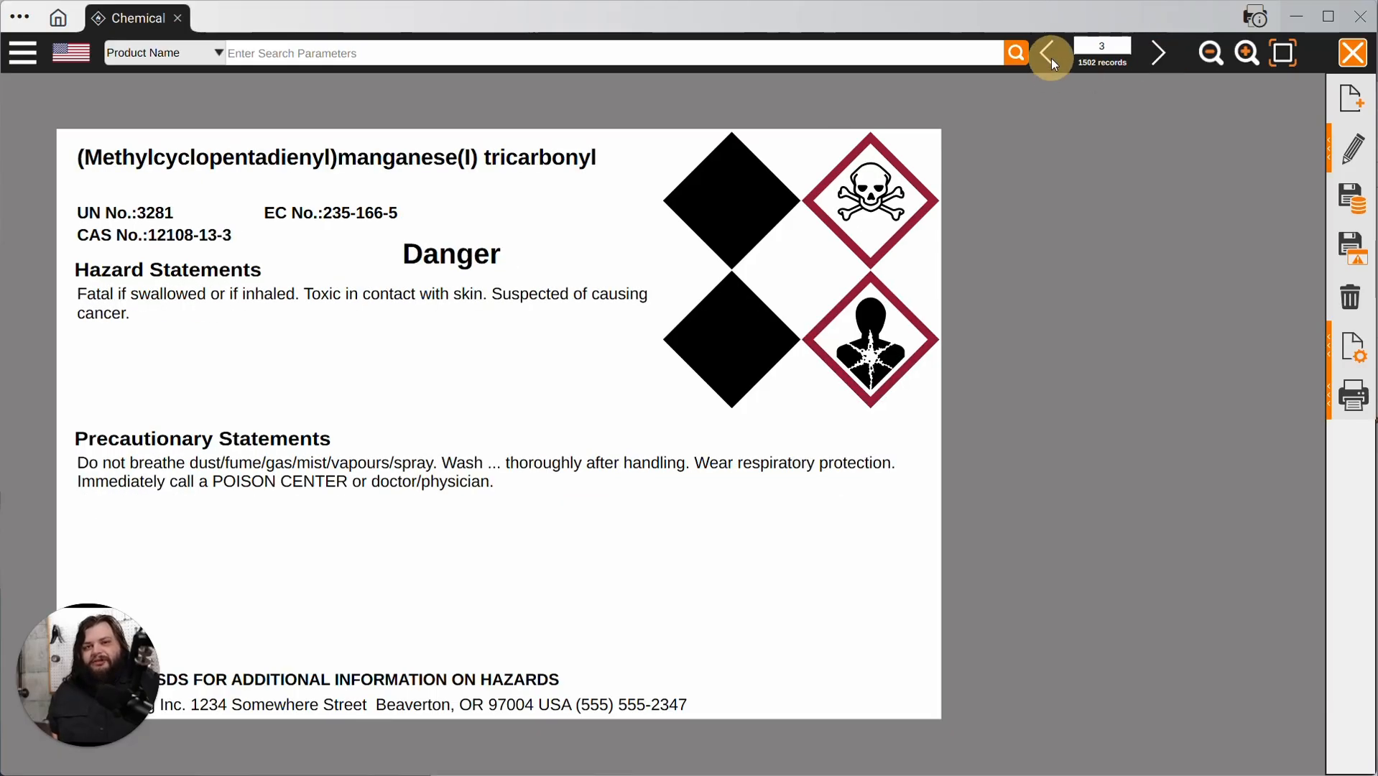
{"action": "left_click", "coordinate": [1049, 56]}
{"action": "left_click", "coordinate": [1049, 56]}
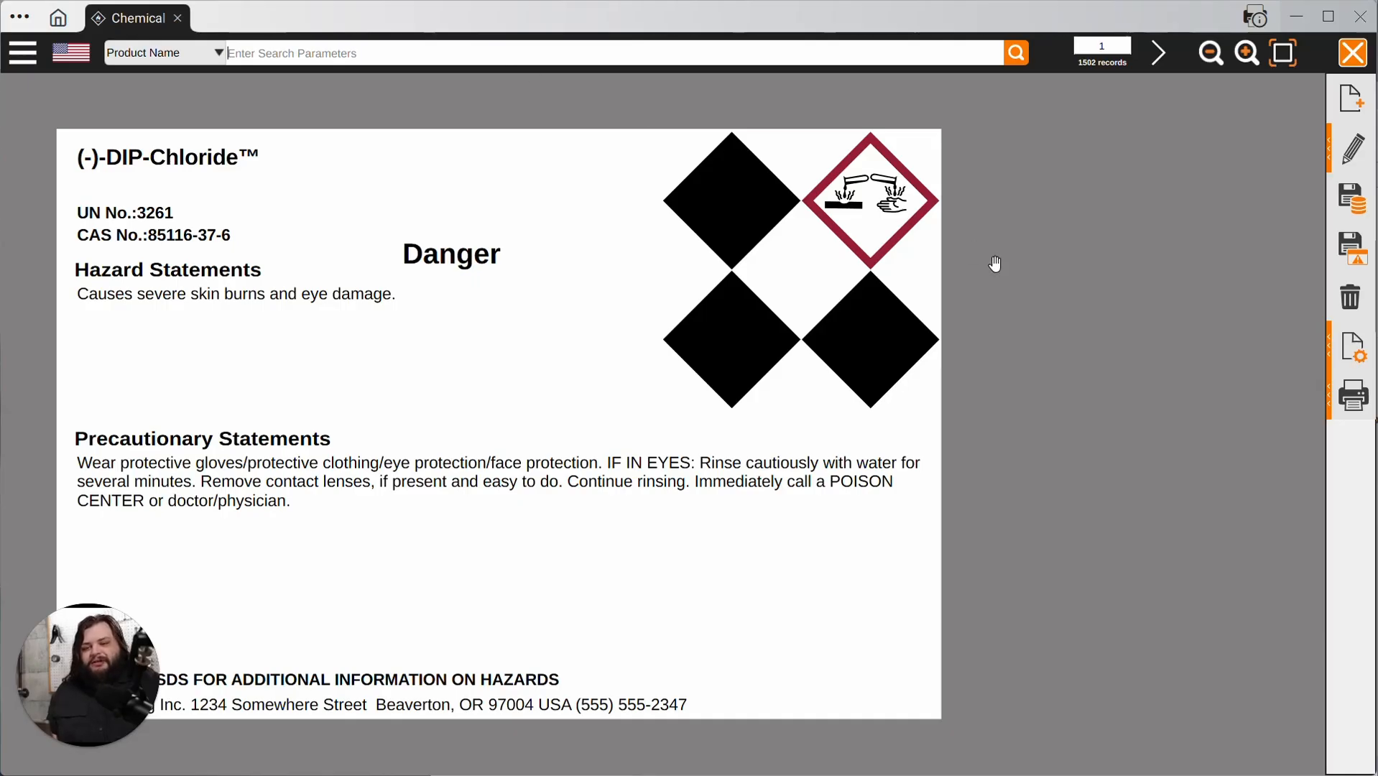
Step: Load the chemicals_empty database in the label settings
{"action": "left_click", "coordinate": [1355, 352]}
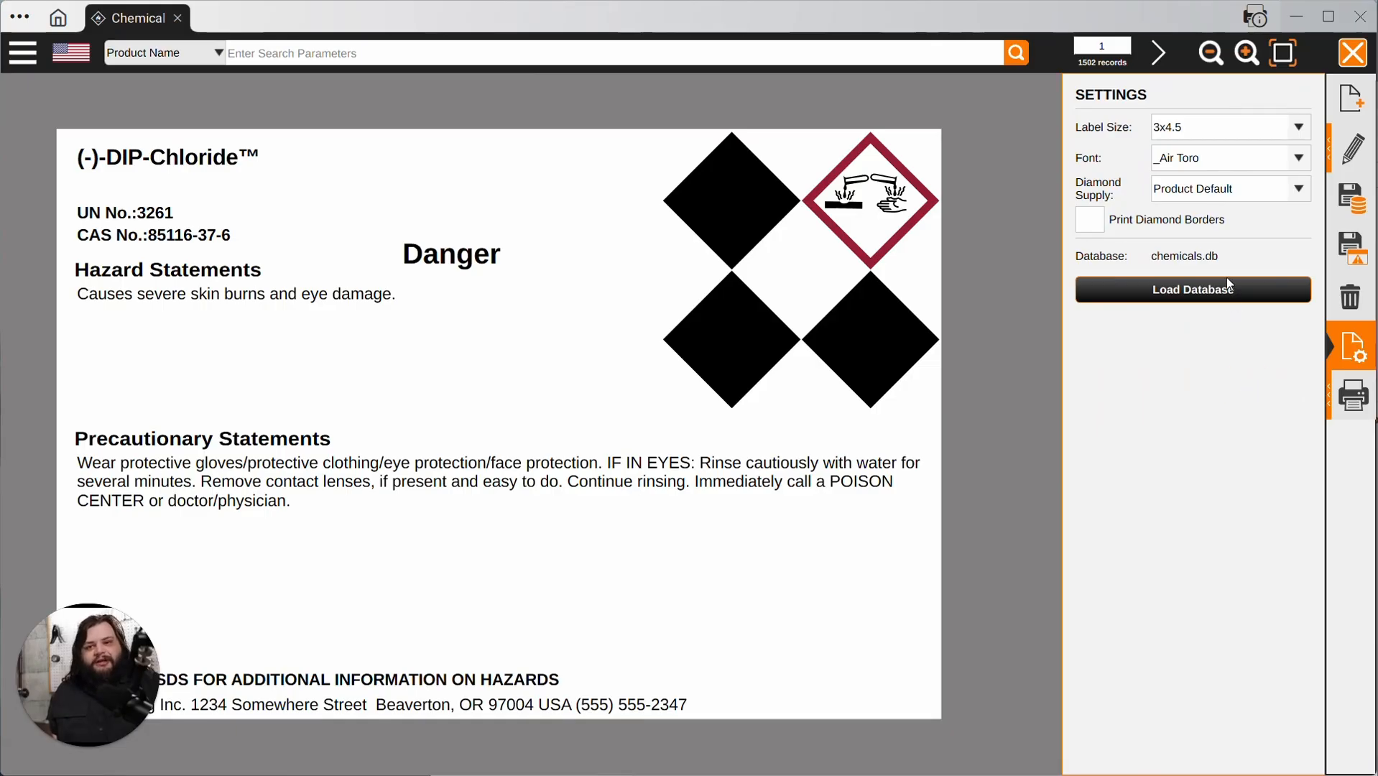
{"action": "left_click", "coordinate": [1204, 297]}
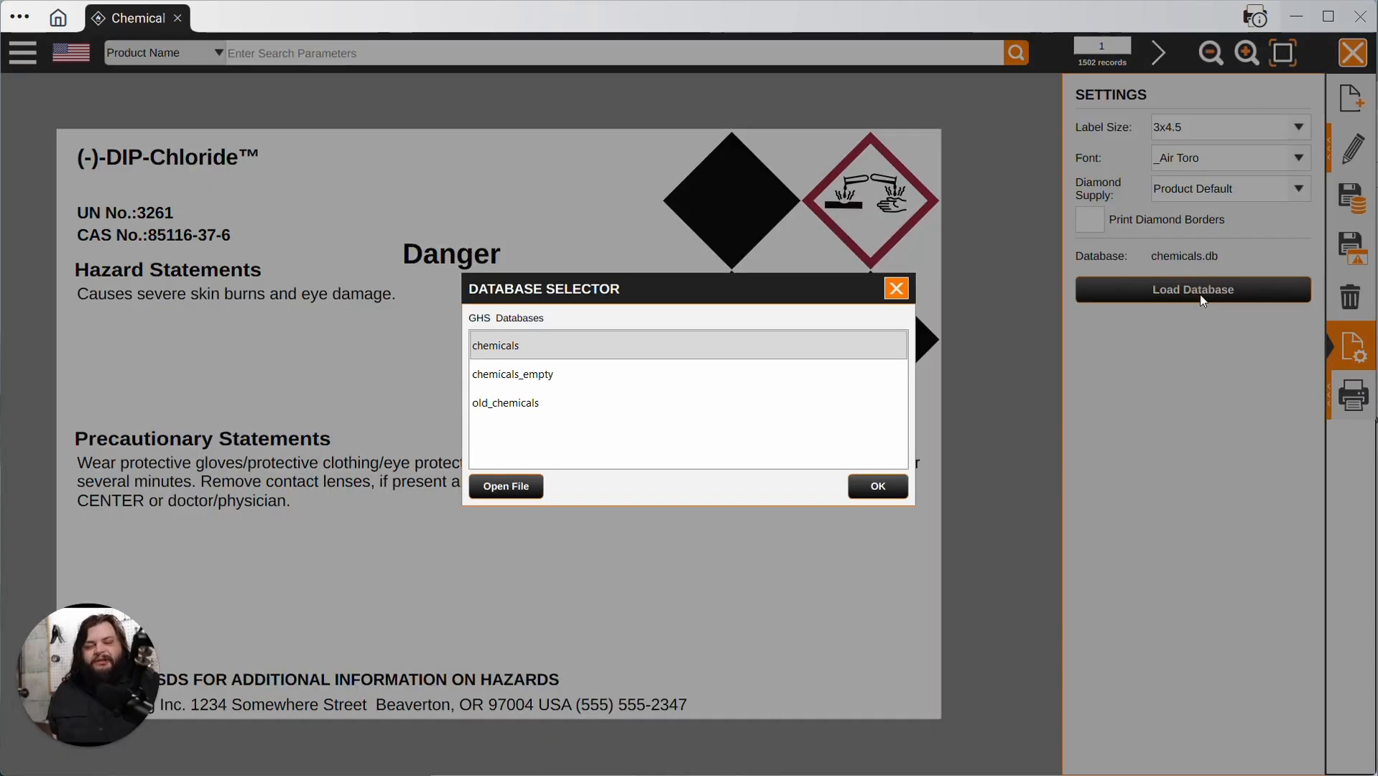
{"action": "left_click", "coordinate": [511, 381]}
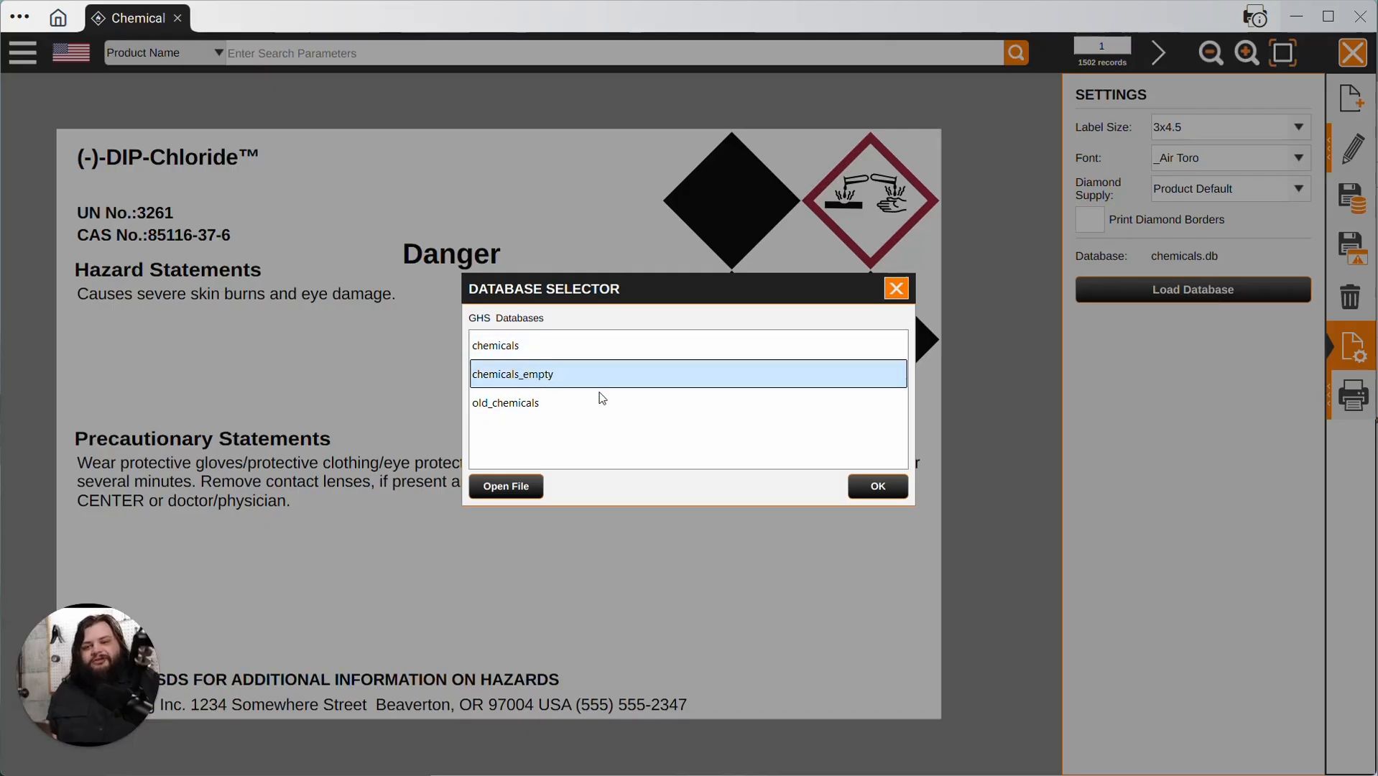
{"action": "left_click", "coordinate": [869, 491]}
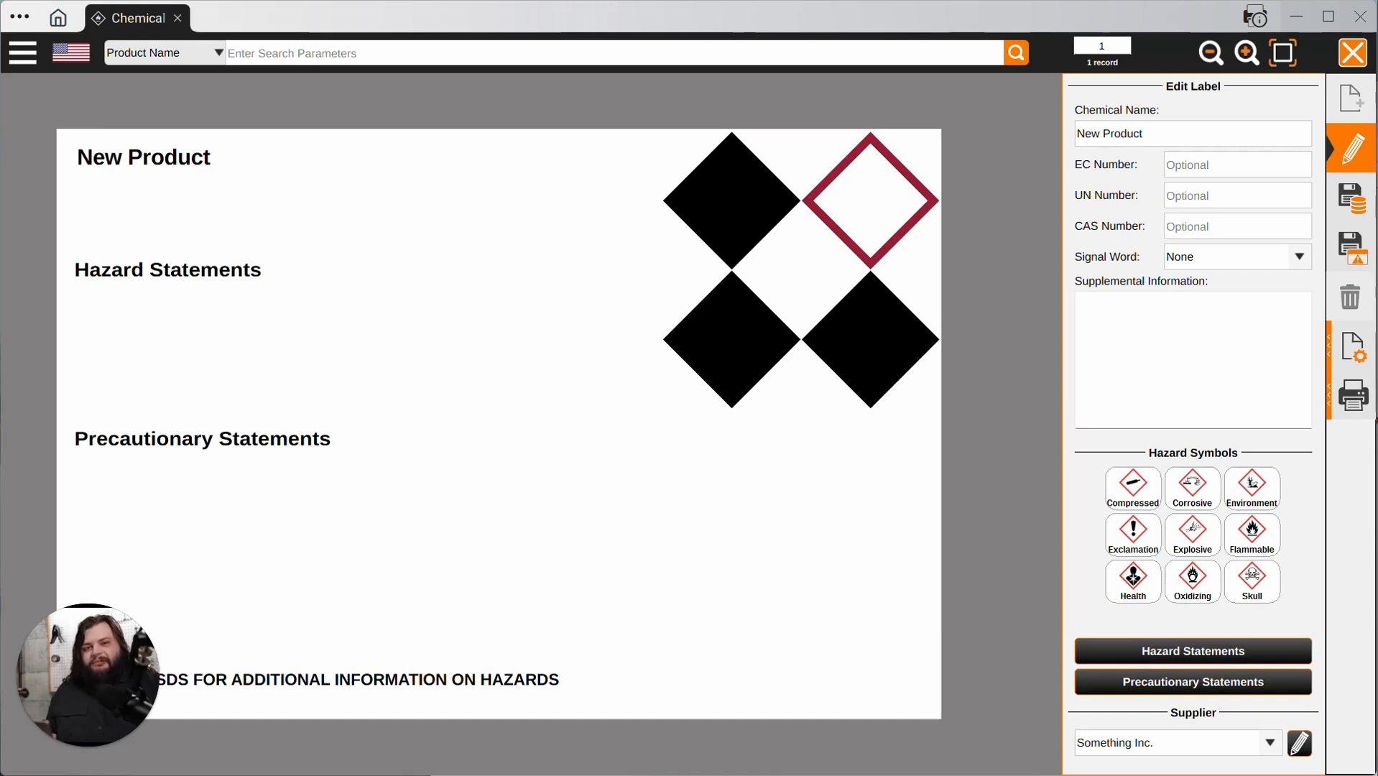
Step: Load the chemicals database again, discarding the unsaved changes to the current record
{"action": "left_click", "coordinate": [1354, 348]}
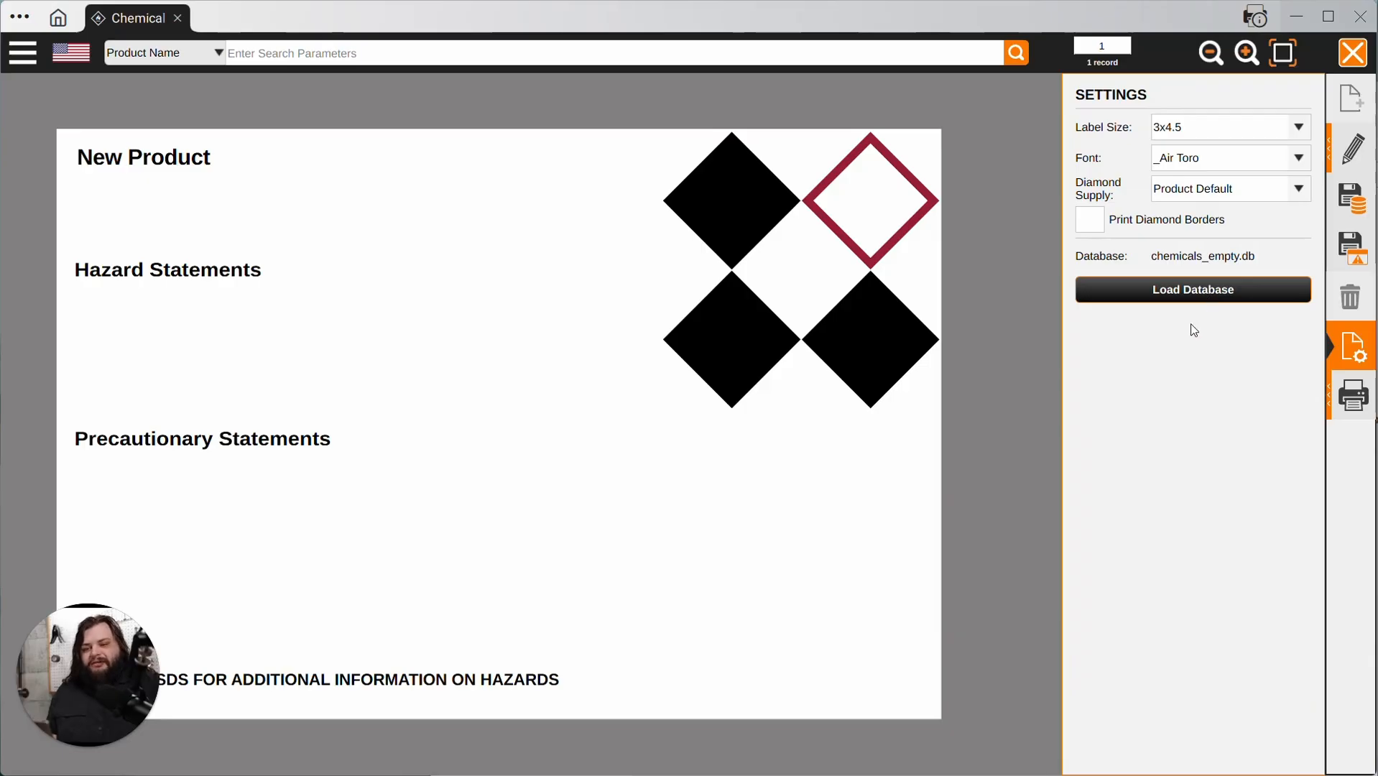
{"action": "left_click", "coordinate": [1207, 296]}
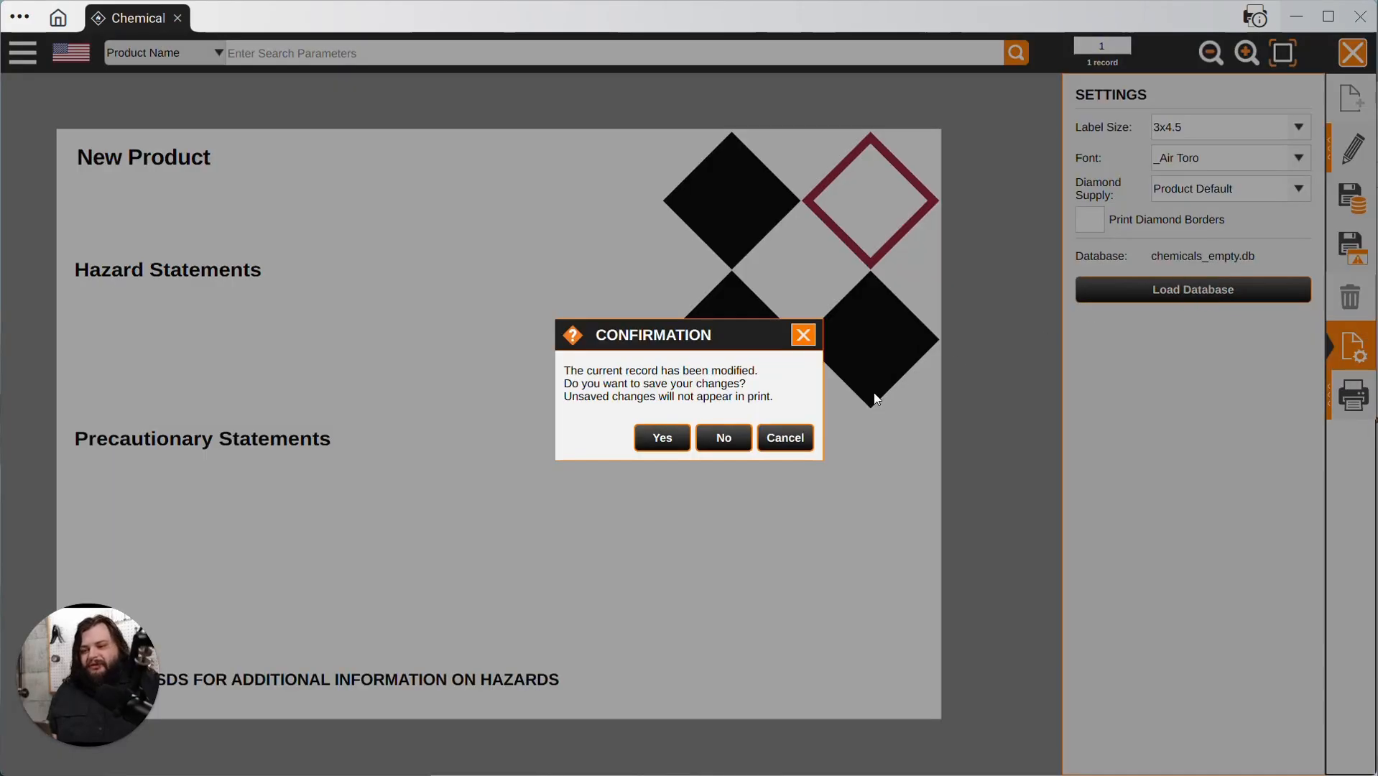
{"action": "left_click", "coordinate": [725, 442]}
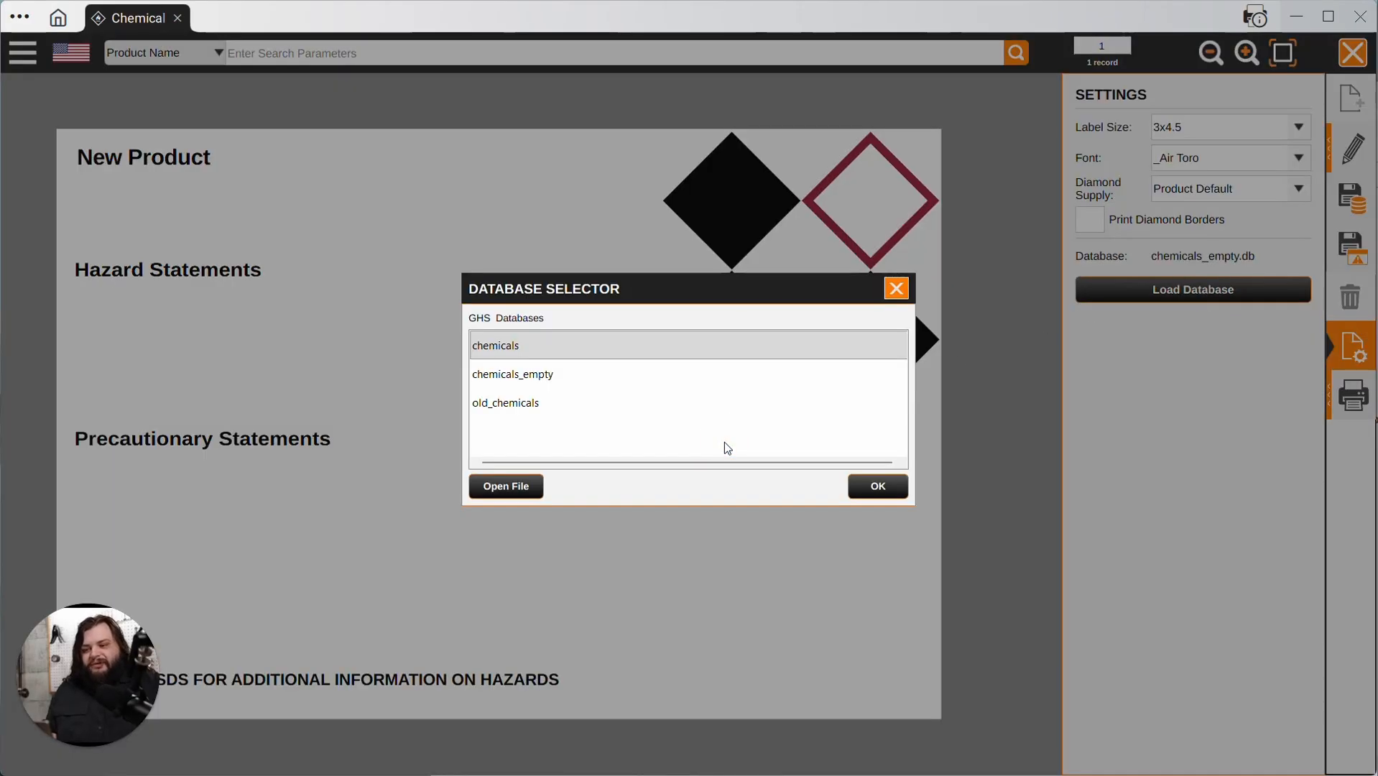
{"action": "left_click", "coordinate": [536, 353]}
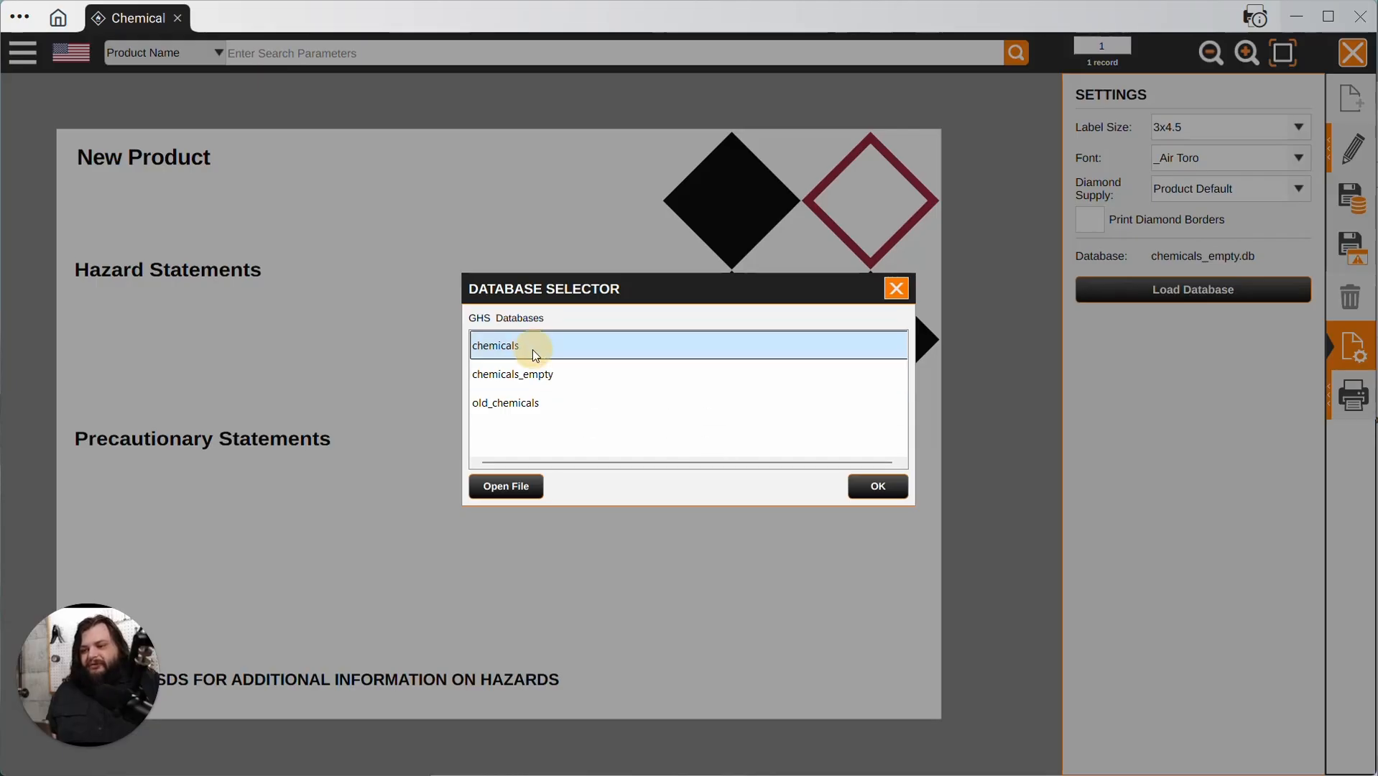
{"action": "left_click", "coordinate": [884, 485]}
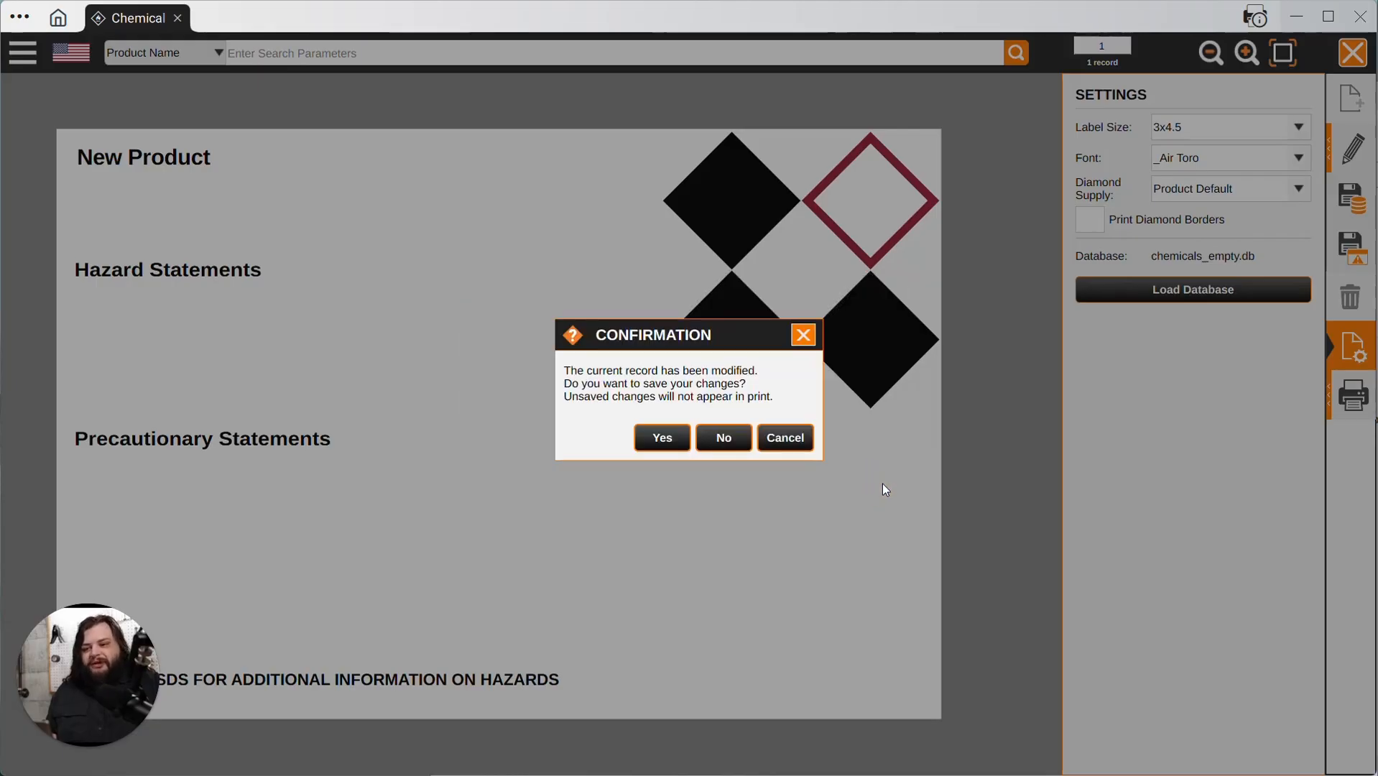
{"action": "left_click", "coordinate": [723, 438]}
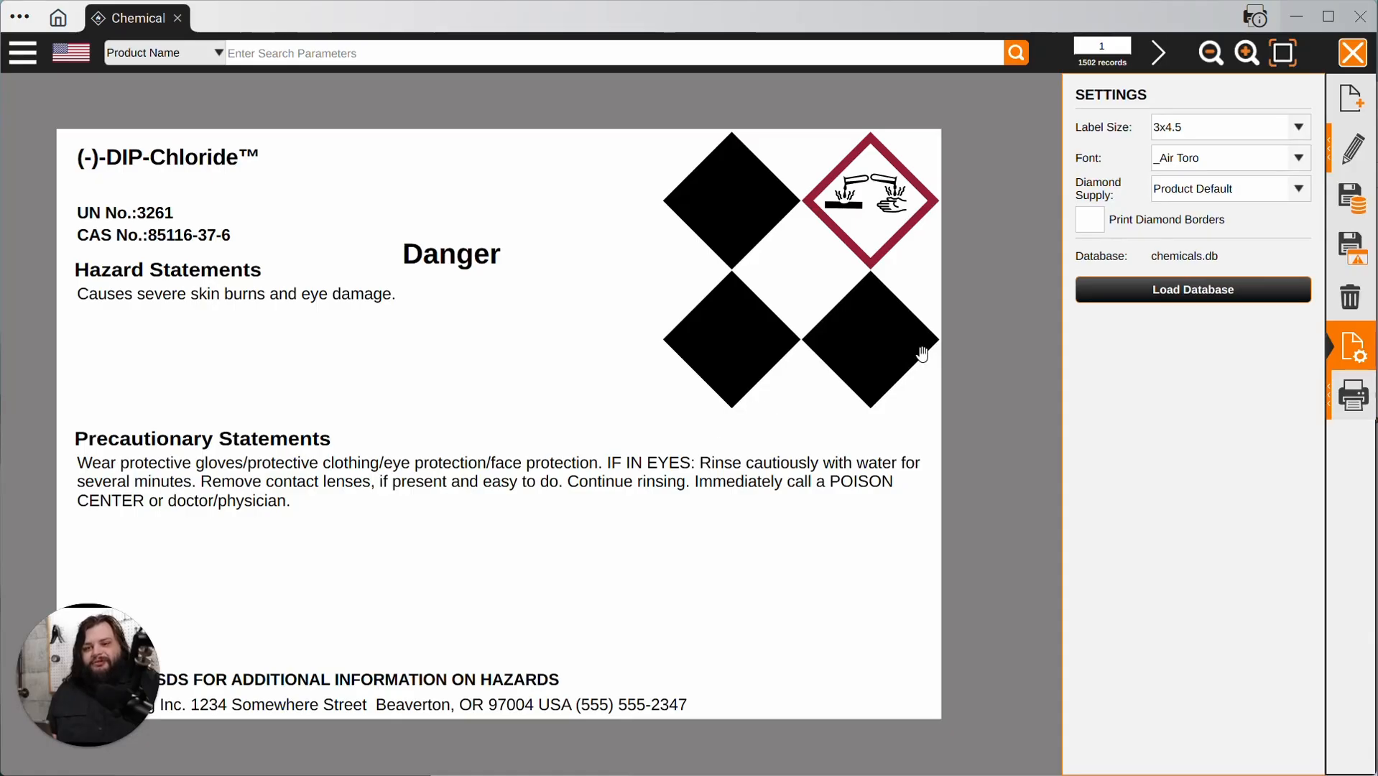
Step: Start a new blank chemical label
{"action": "left_click", "coordinate": [1351, 99]}
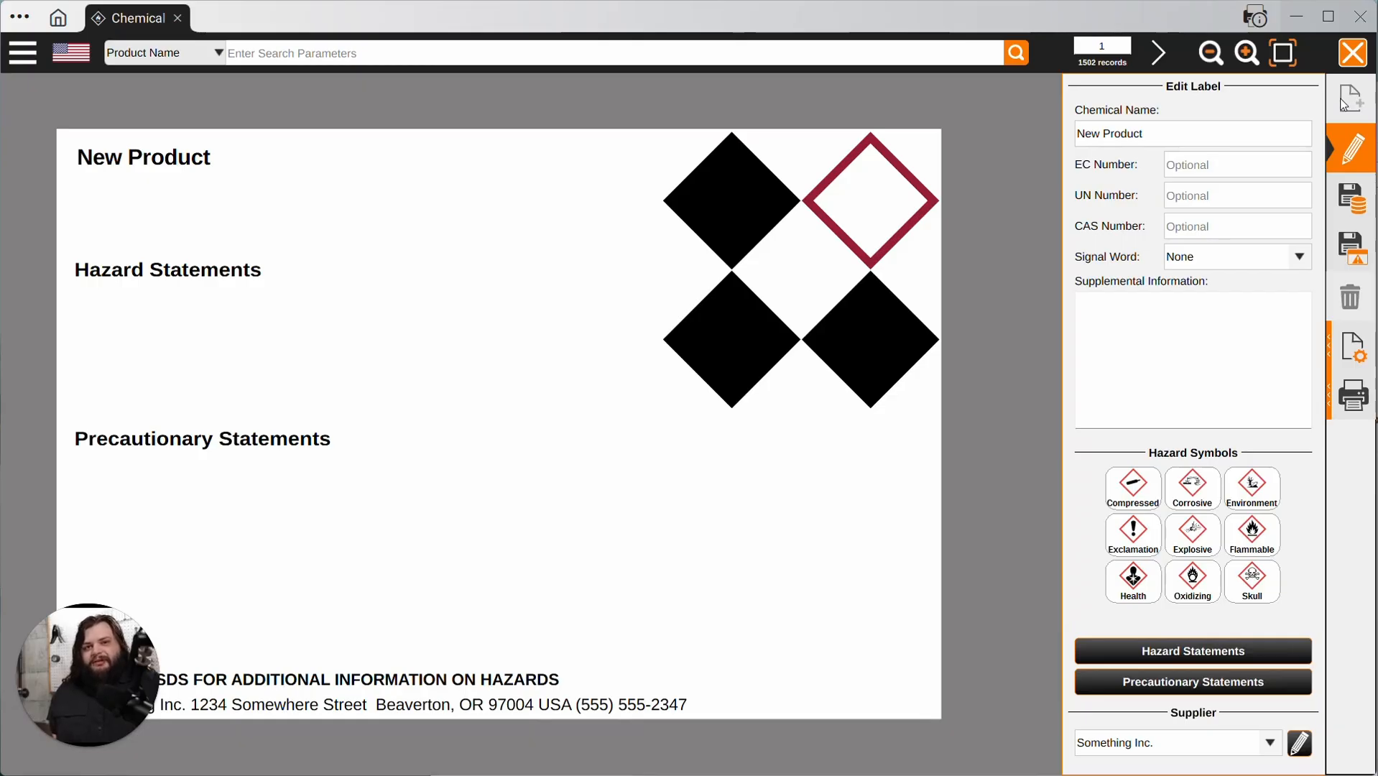
{"action": "left_click", "coordinate": [1343, 102]}
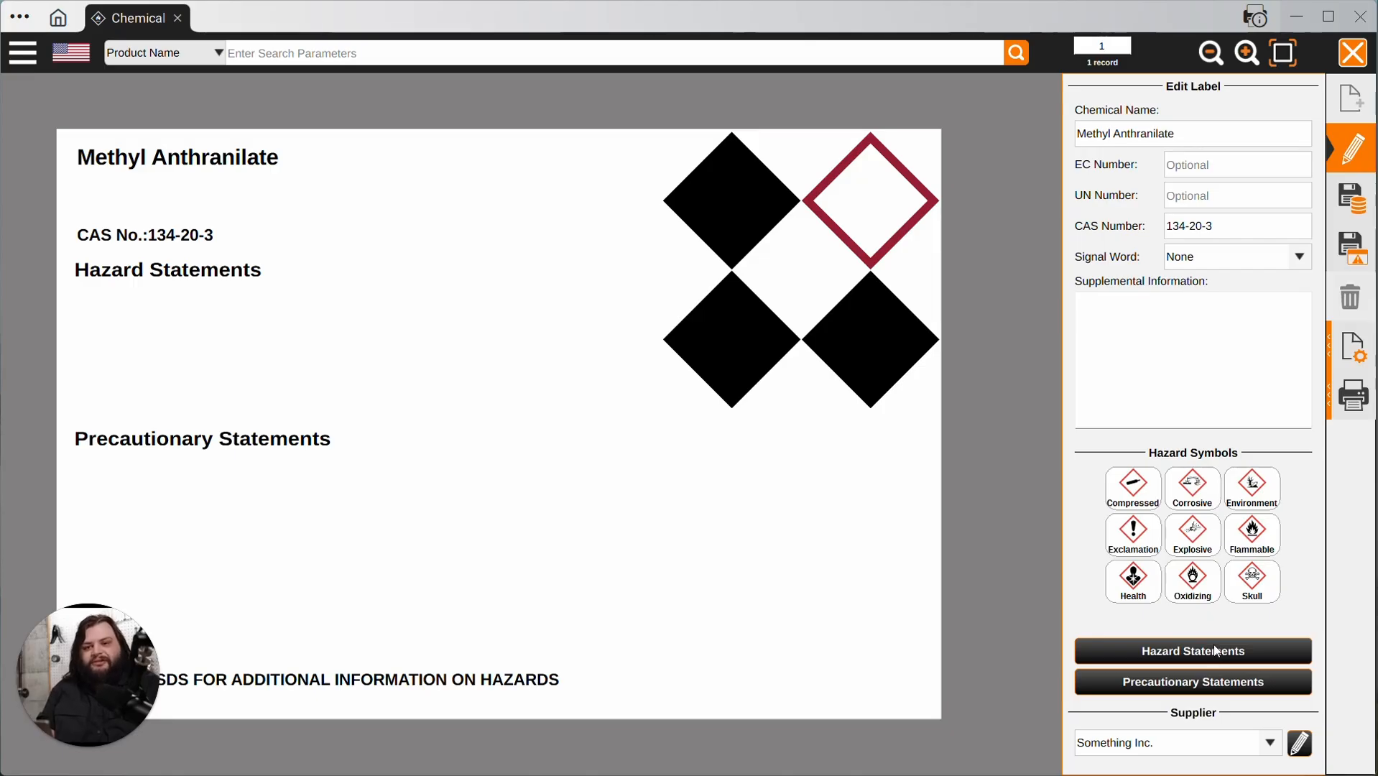
Step: Add the Exclamation hazard symbol to the Methyl Anthranilate label and set its signal word to Warning
{"action": "left_click", "coordinate": [1133, 535]}
{"action": "left_click", "coordinate": [1299, 257]}
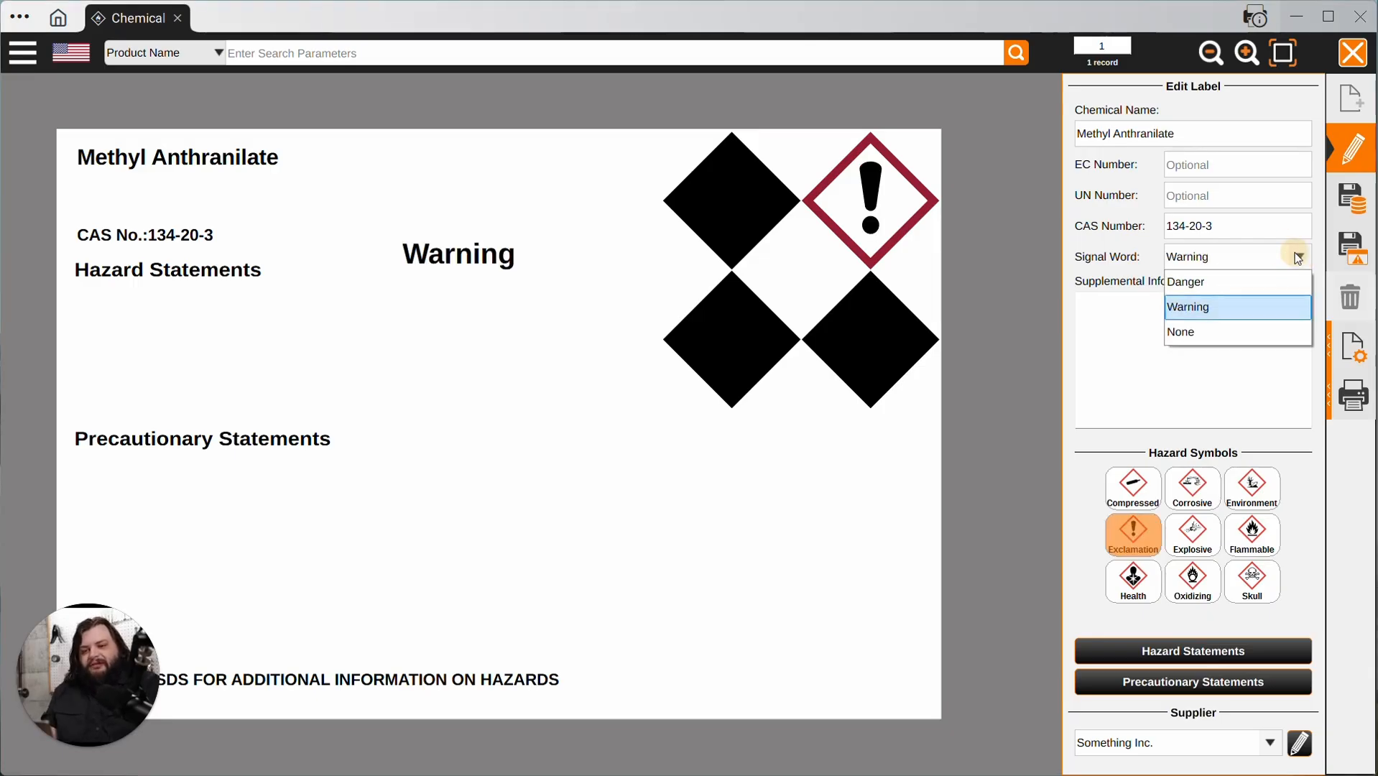
{"action": "left_click", "coordinate": [1283, 296]}
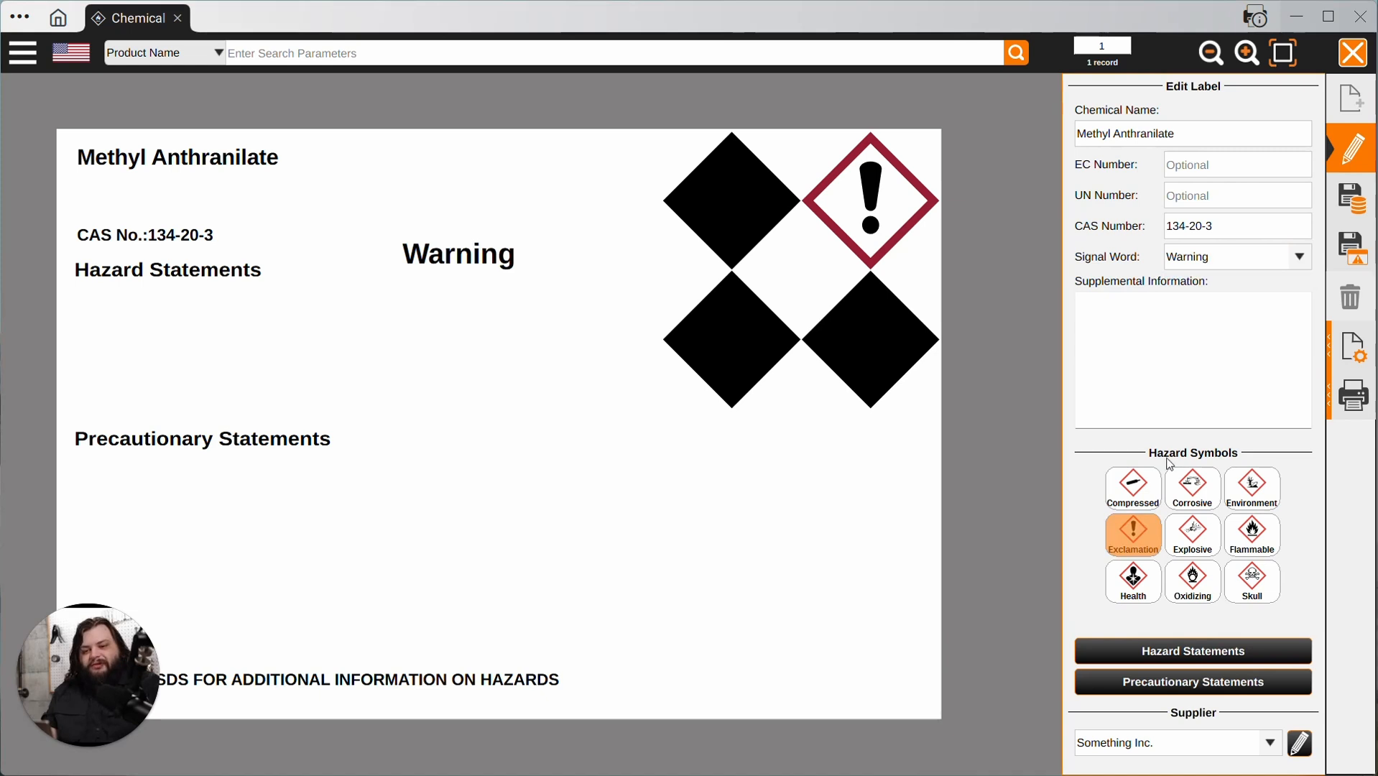
{"action": "left_click", "coordinate": [1146, 526]}
{"action": "left_click", "coordinate": [1143, 536]}
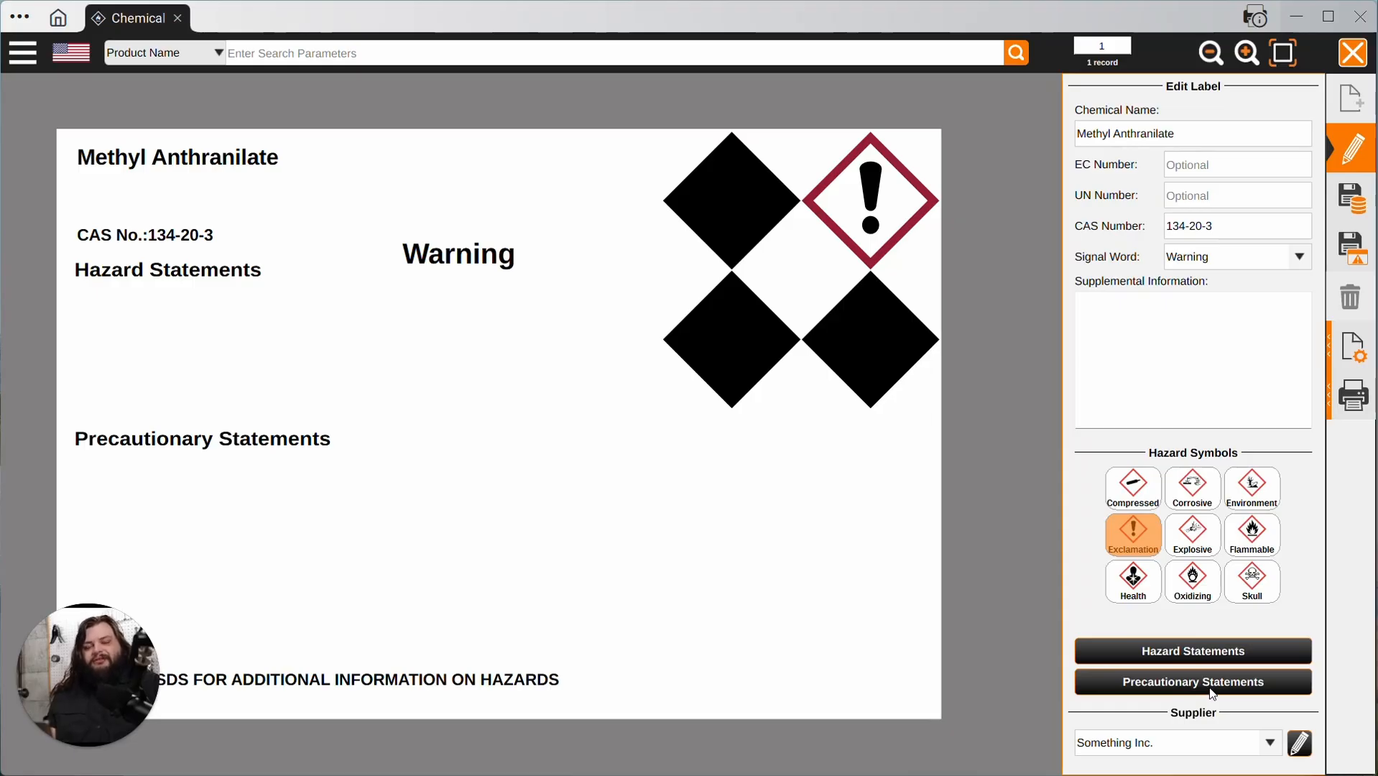
Step: Search the hazard statements for "Fire", add "Fire or projection hazard" to the label, and remove it again
{"action": "left_click", "coordinate": [1222, 648]}
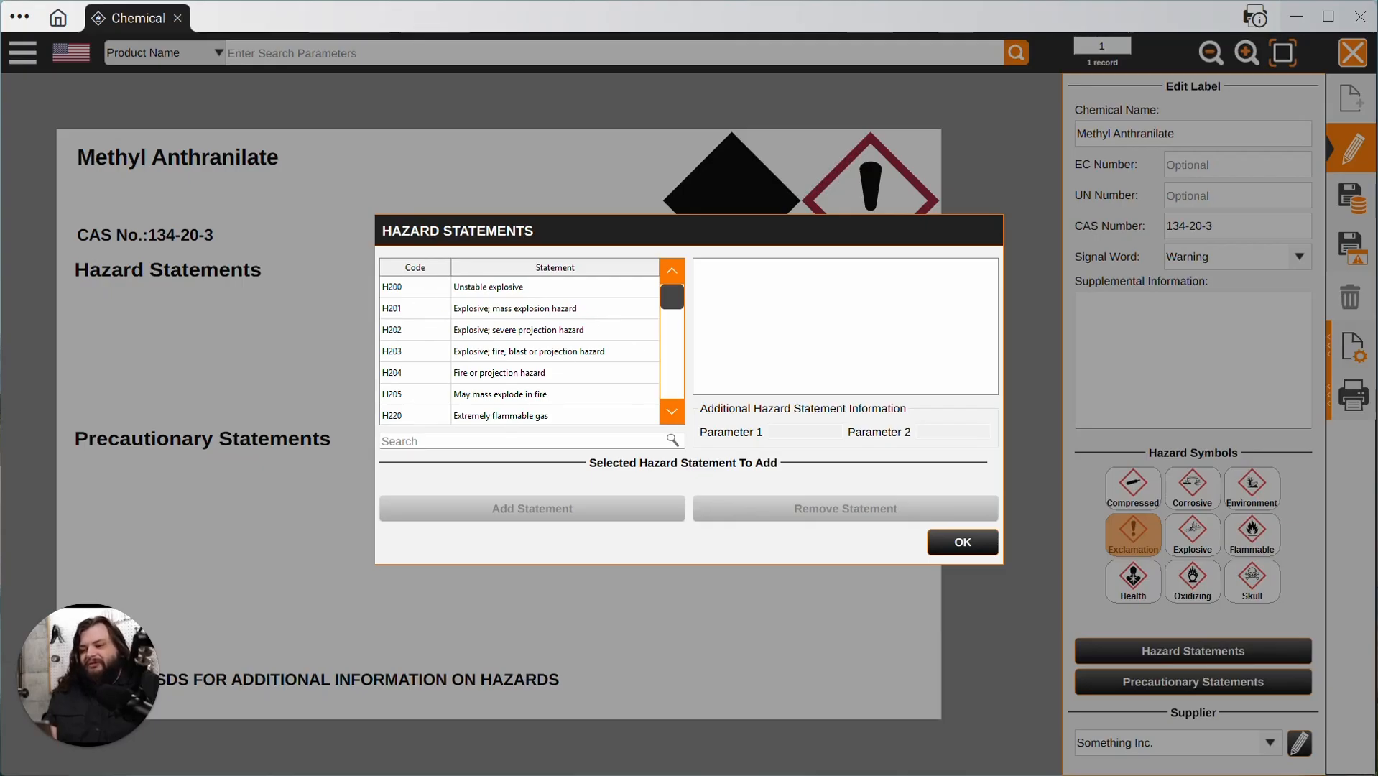
{"action": "left_click", "coordinate": [443, 438]}
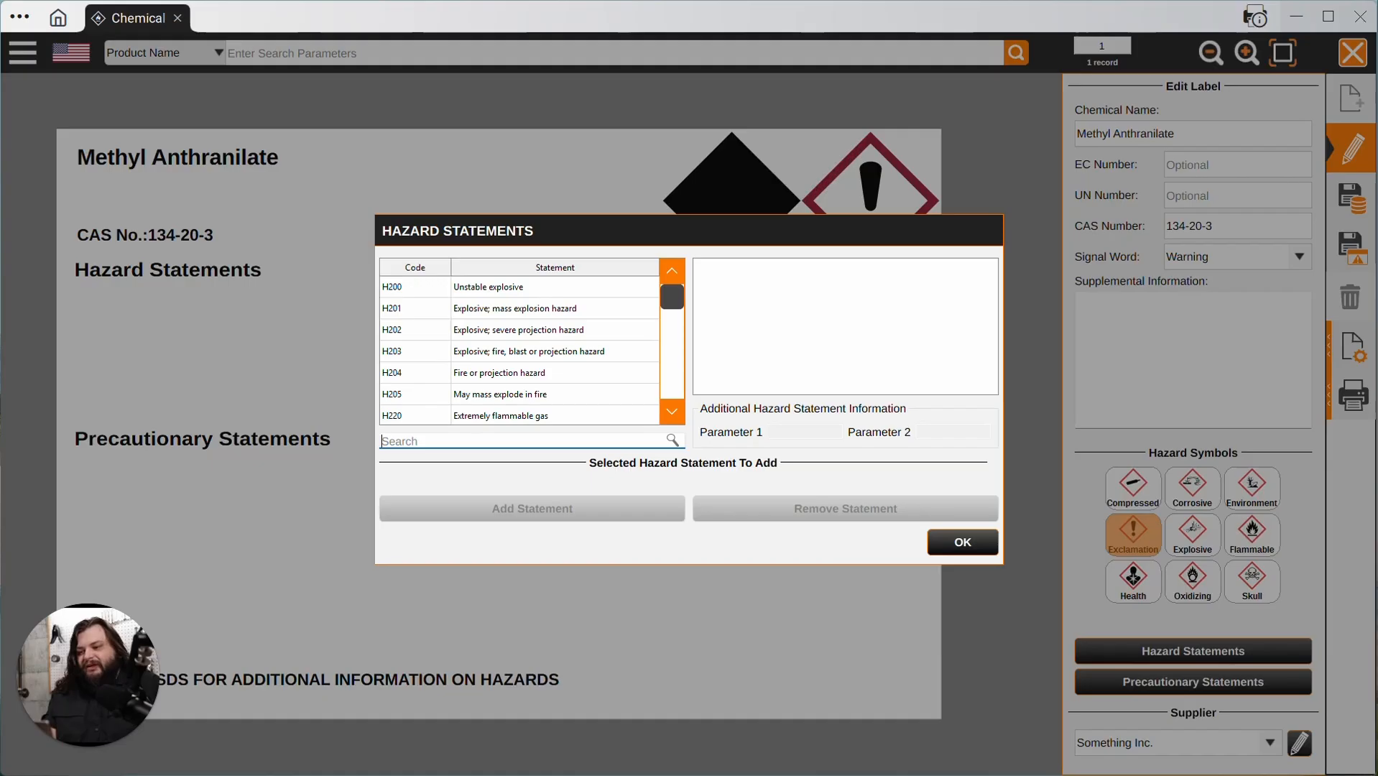
{"action": "left_click", "coordinate": [454, 440]}
{"action": "type", "text": "Fire"}
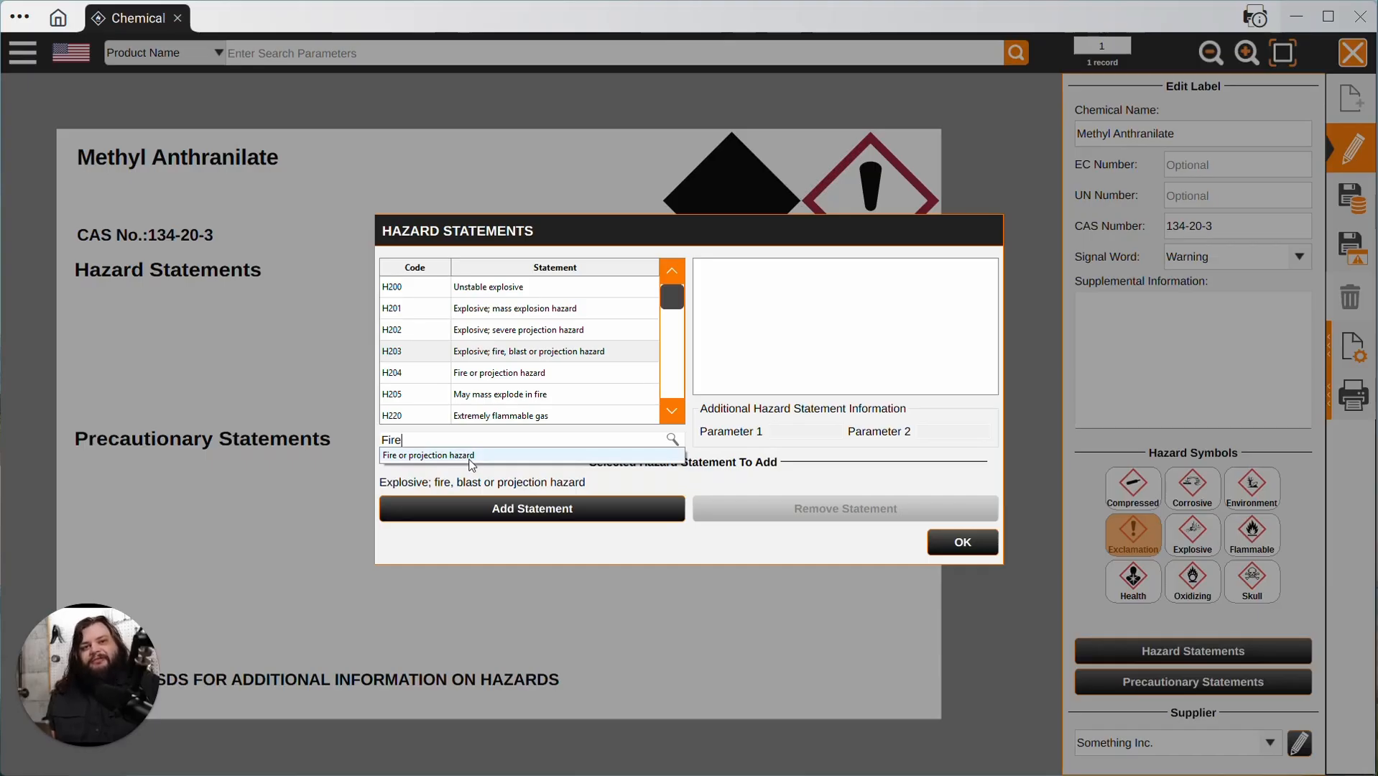
{"action": "left_click", "coordinate": [472, 457]}
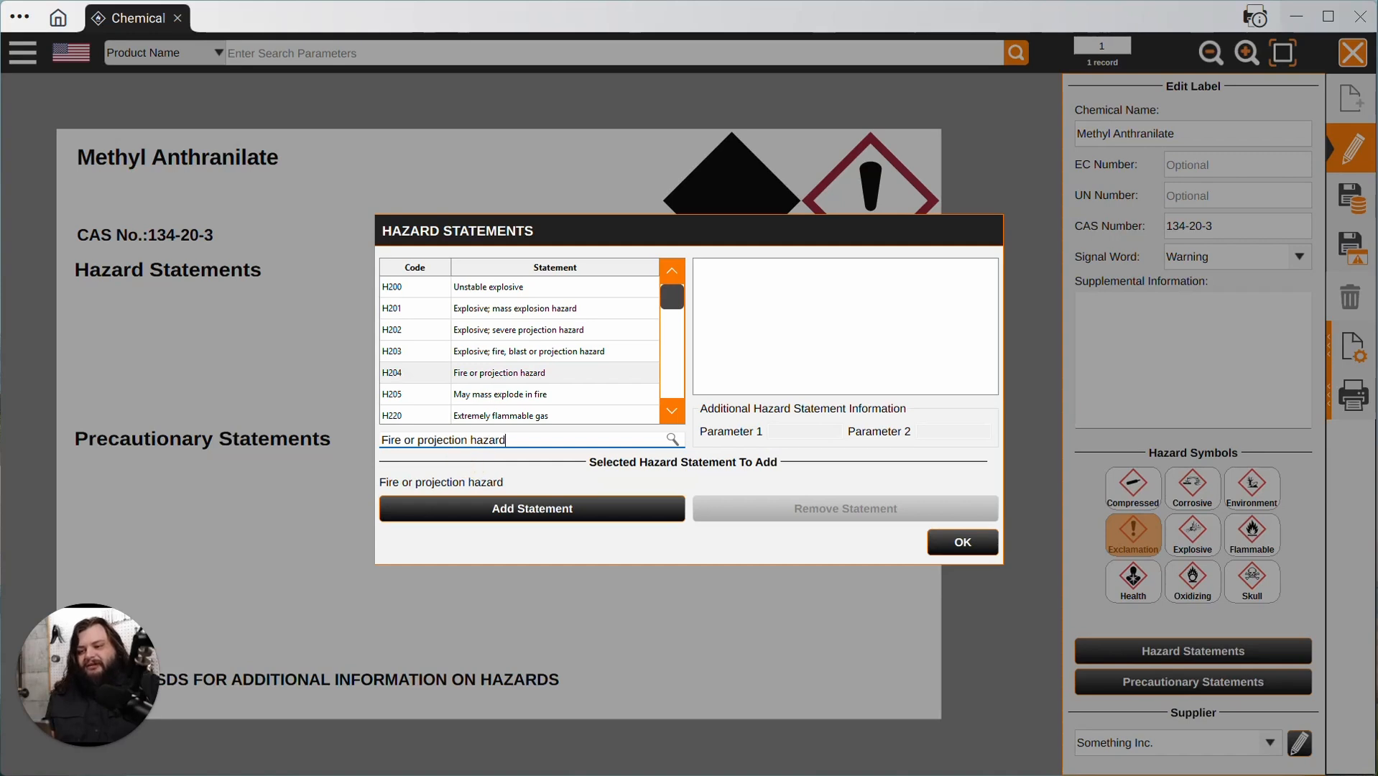
{"action": "left_click", "coordinate": [536, 508]}
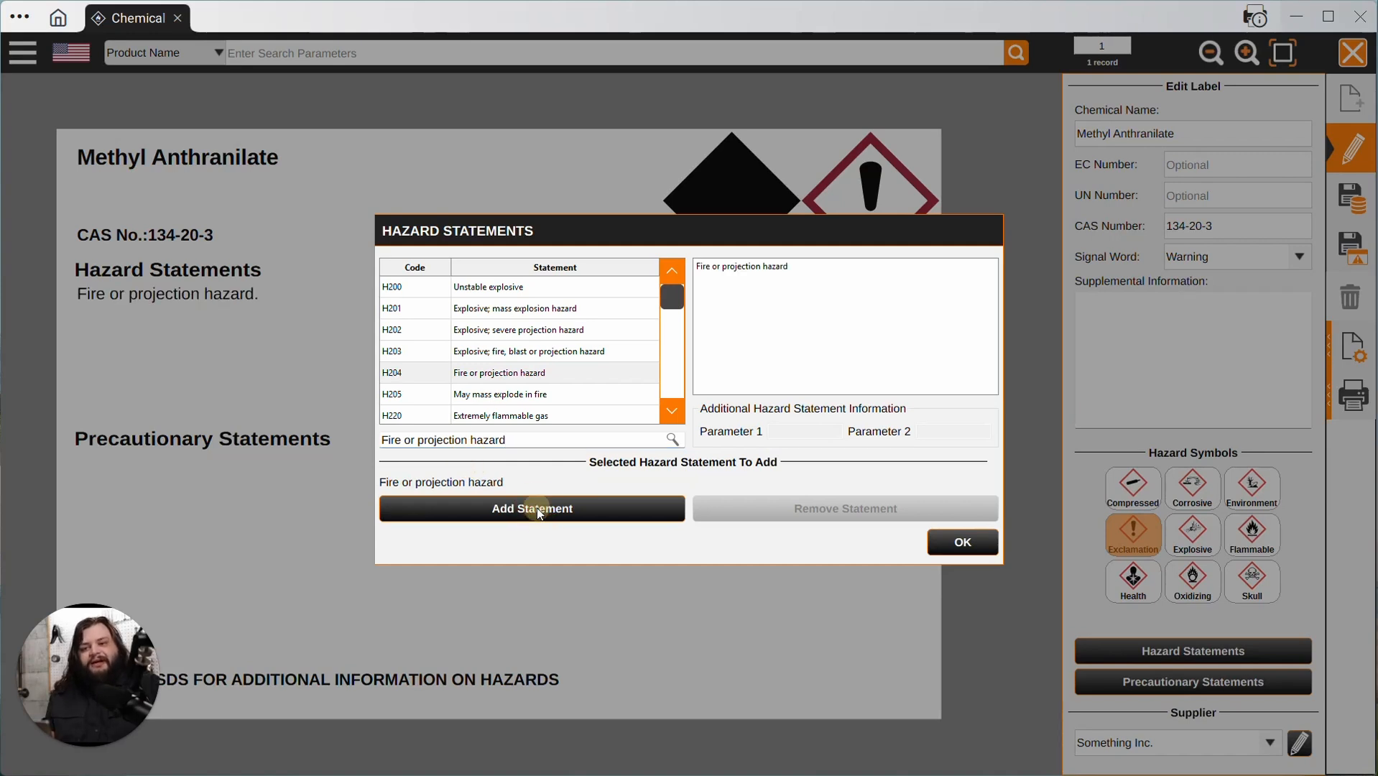
{"action": "left_click", "coordinate": [756, 269]}
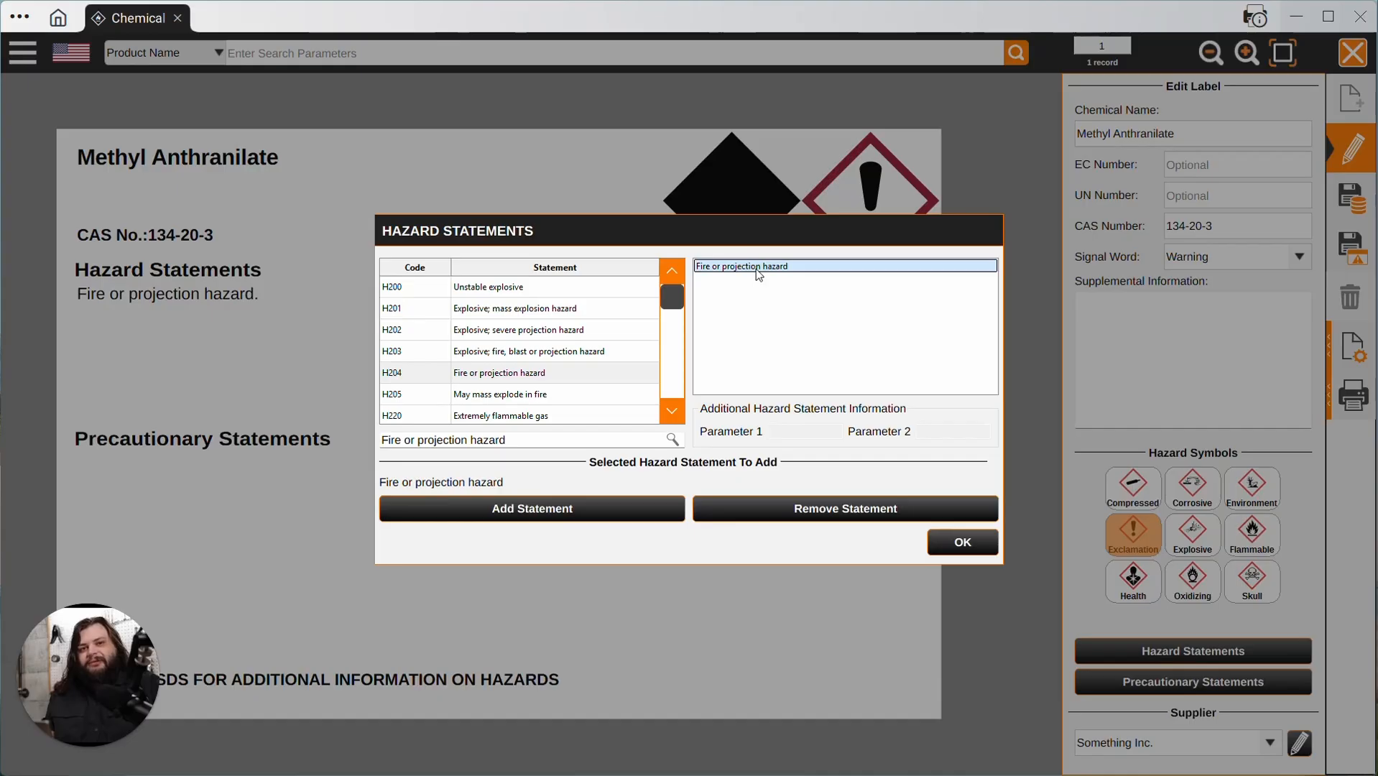
{"action": "left_click", "coordinate": [831, 518]}
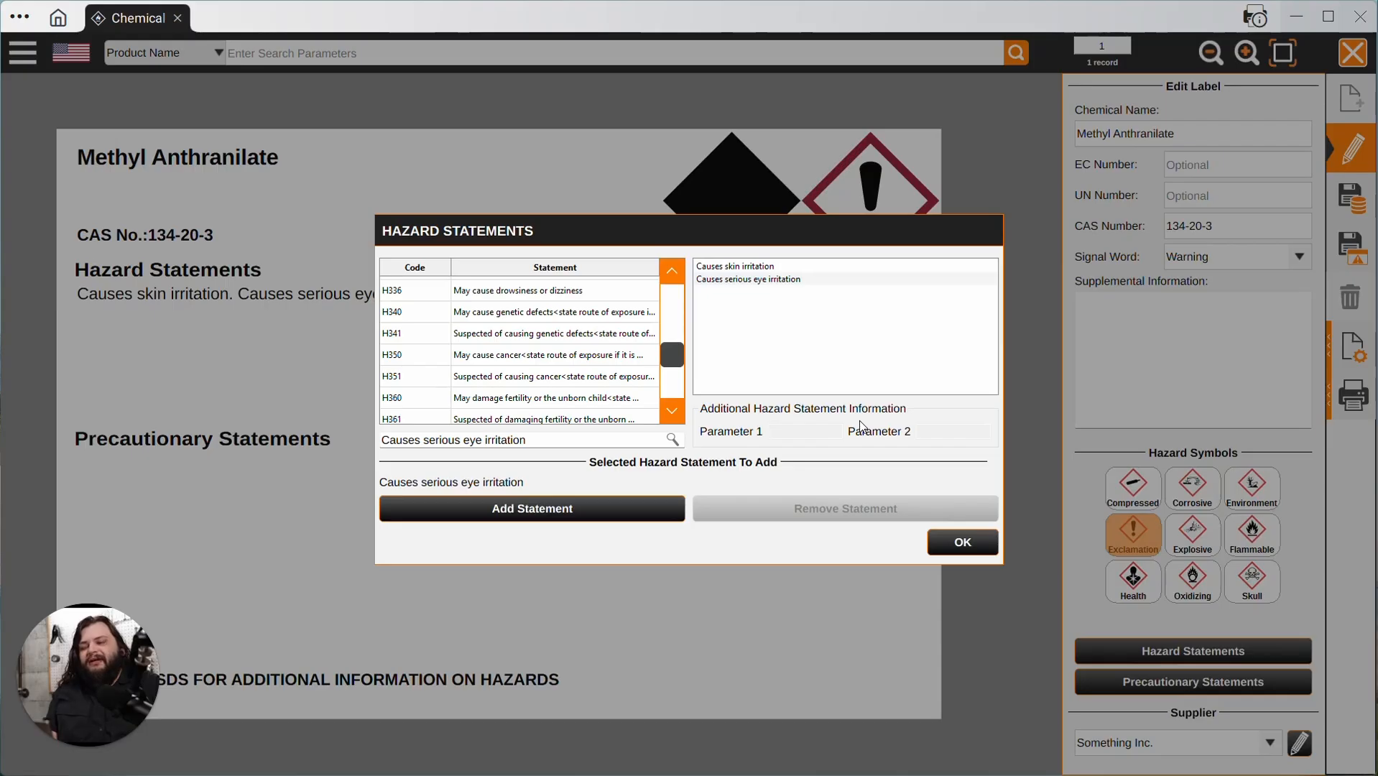
Step: Add hazard statement H340 to the label, inspect its Parameter 1 entry, then remove the statement and close the hazard statements
{"action": "left_click", "coordinate": [535, 314]}
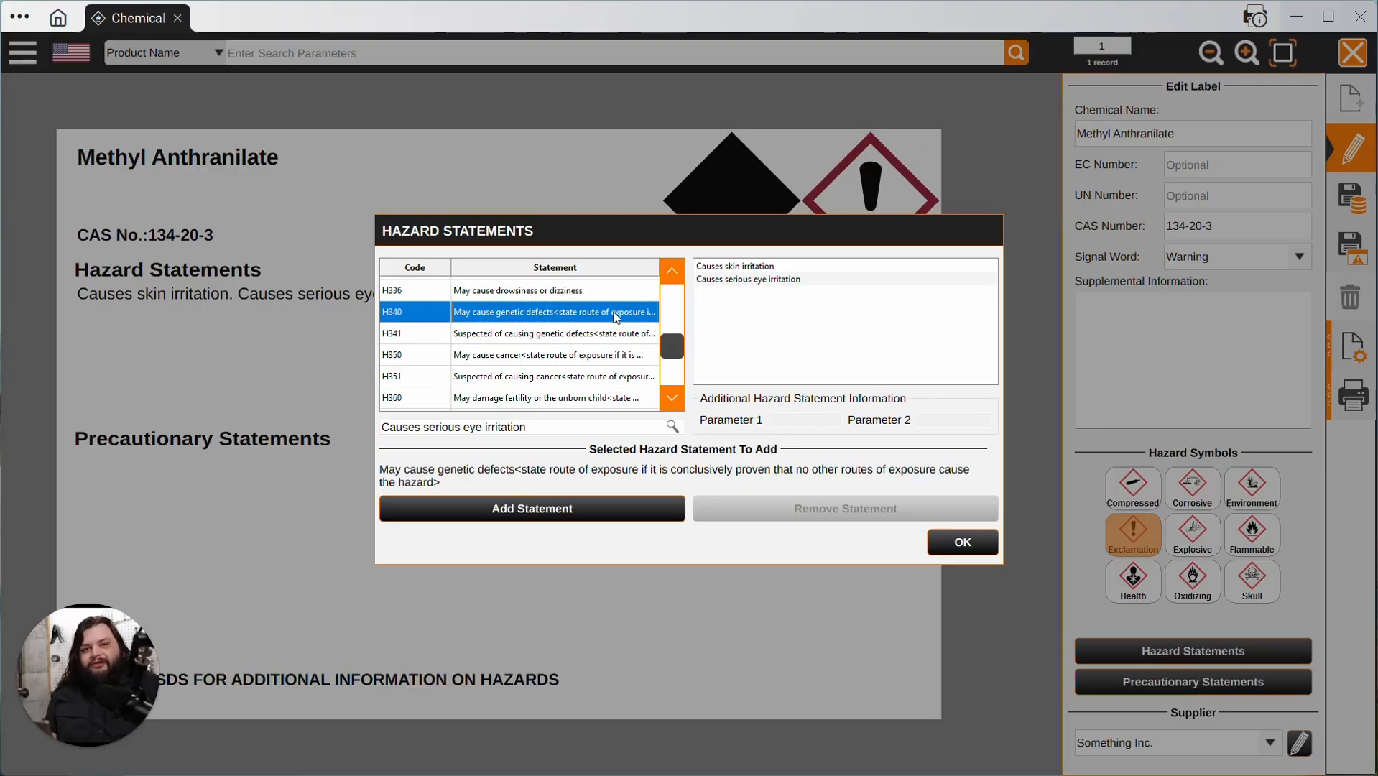
{"action": "left_click", "coordinate": [566, 514]}
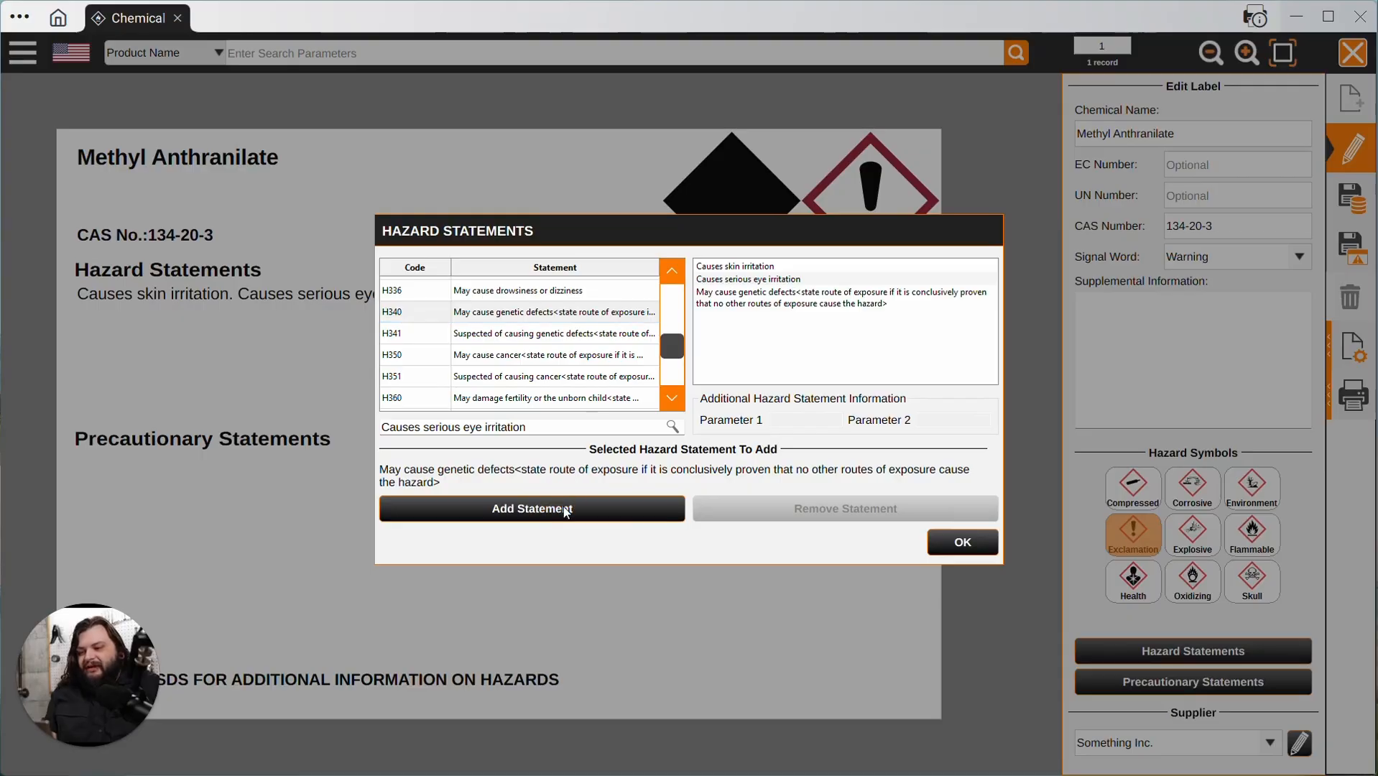
{"action": "left_click", "coordinate": [784, 310]}
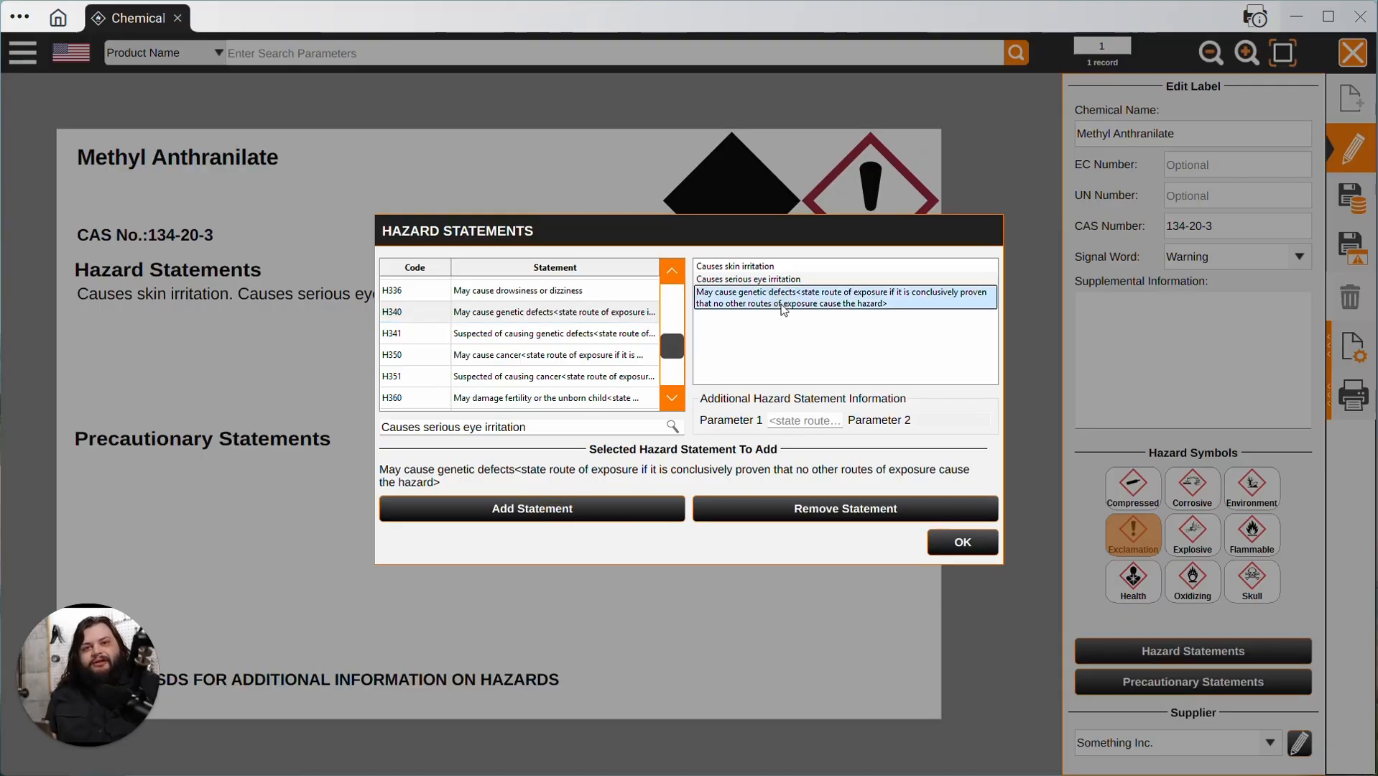
{"action": "left_click", "coordinate": [806, 421]}
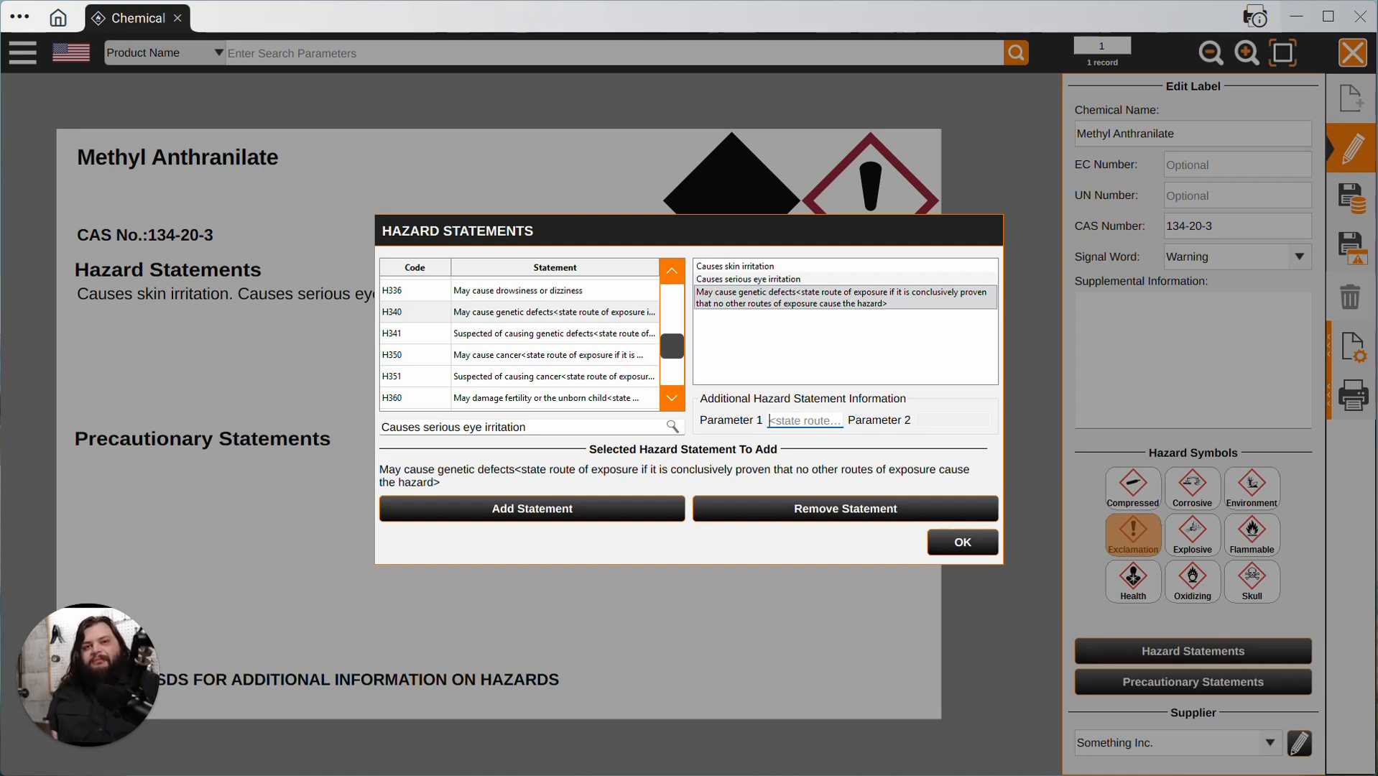
{"action": "left_click", "coordinate": [839, 517]}
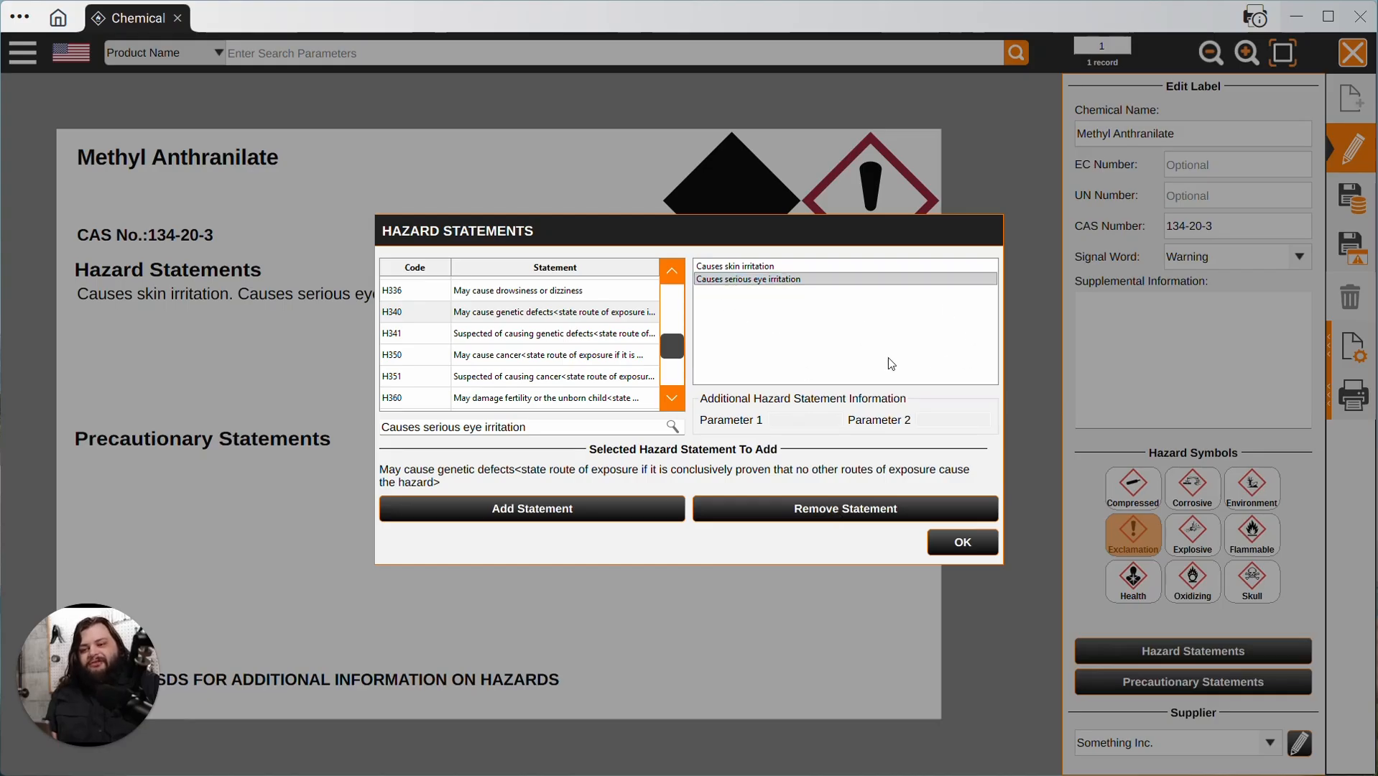
{"action": "left_click", "coordinate": [963, 542]}
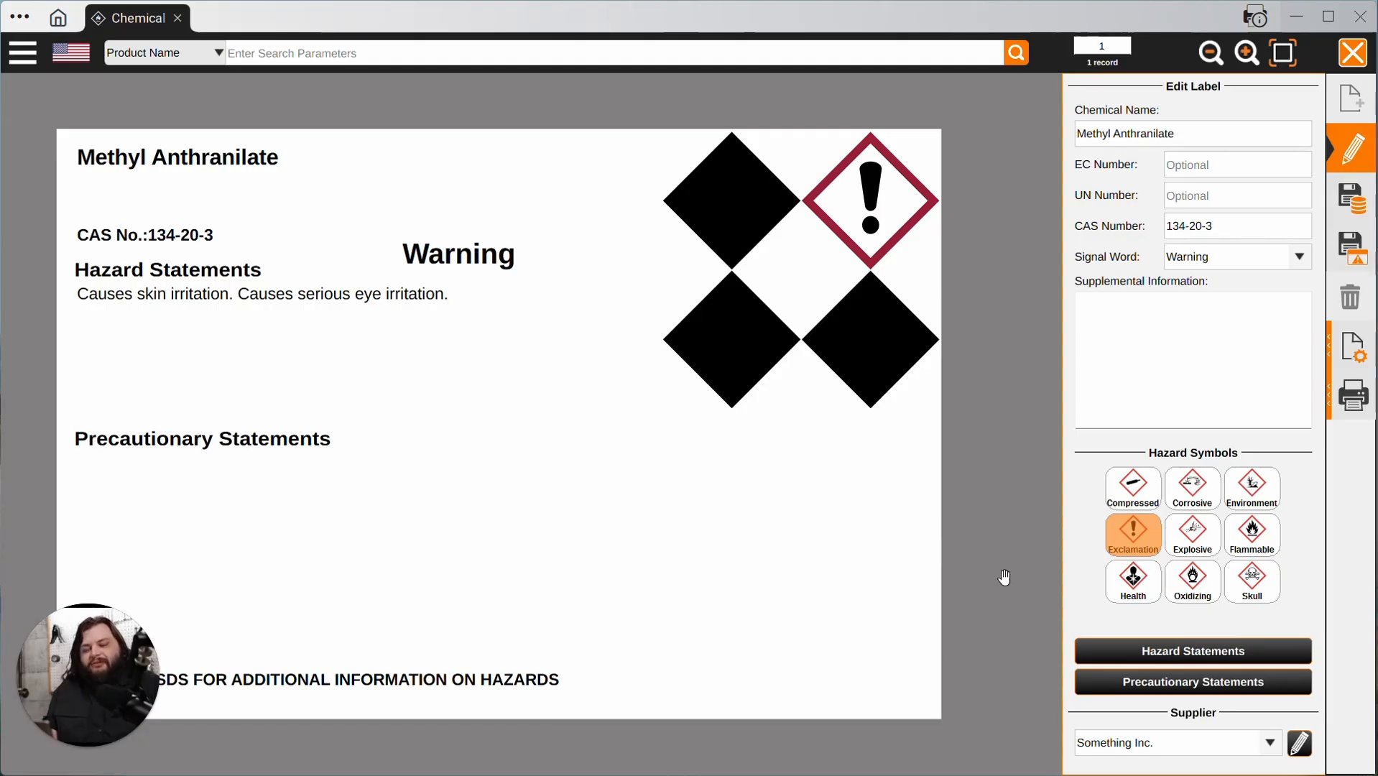
Step: Create a new custom statement in the label's precautionary statements
{"action": "left_click", "coordinate": [1185, 683]}
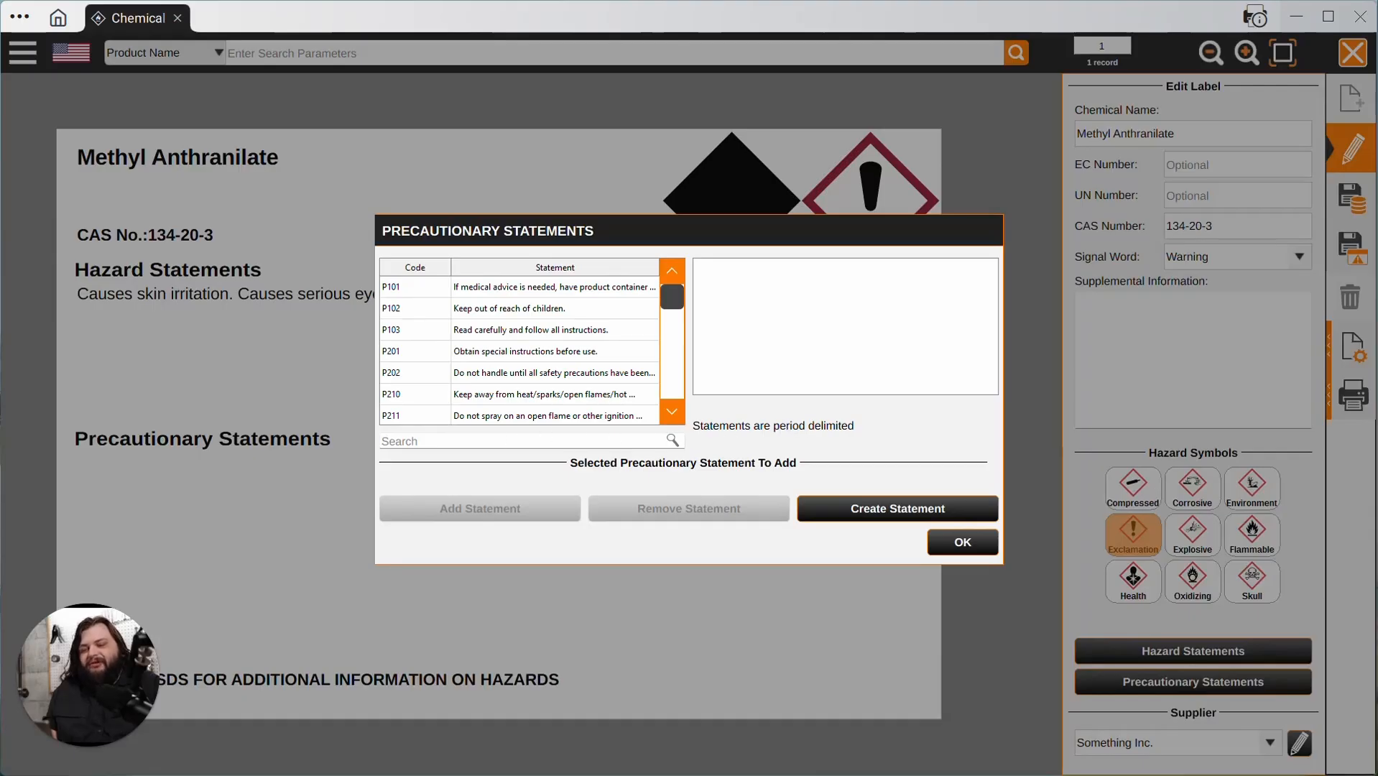
{"action": "left_click", "coordinate": [430, 441]}
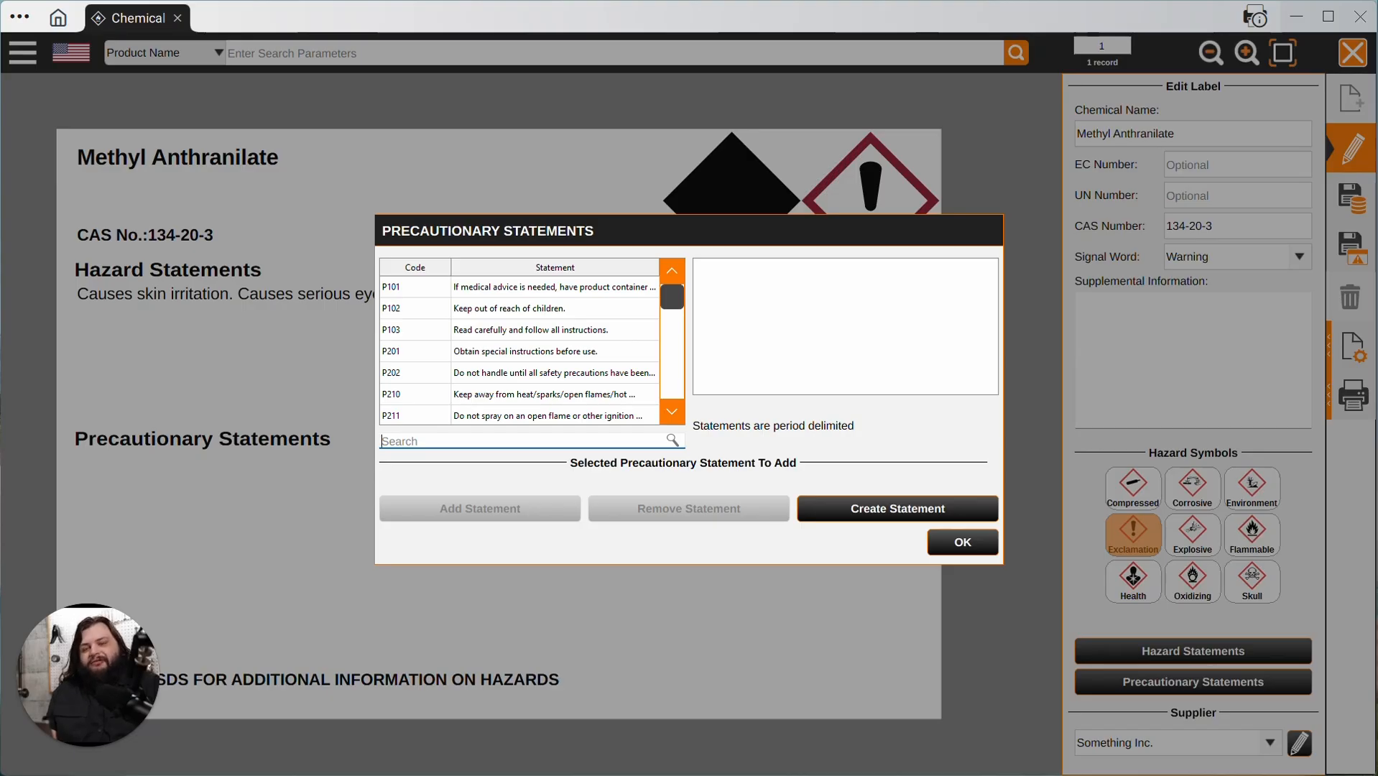
{"action": "left_click", "coordinate": [874, 512]}
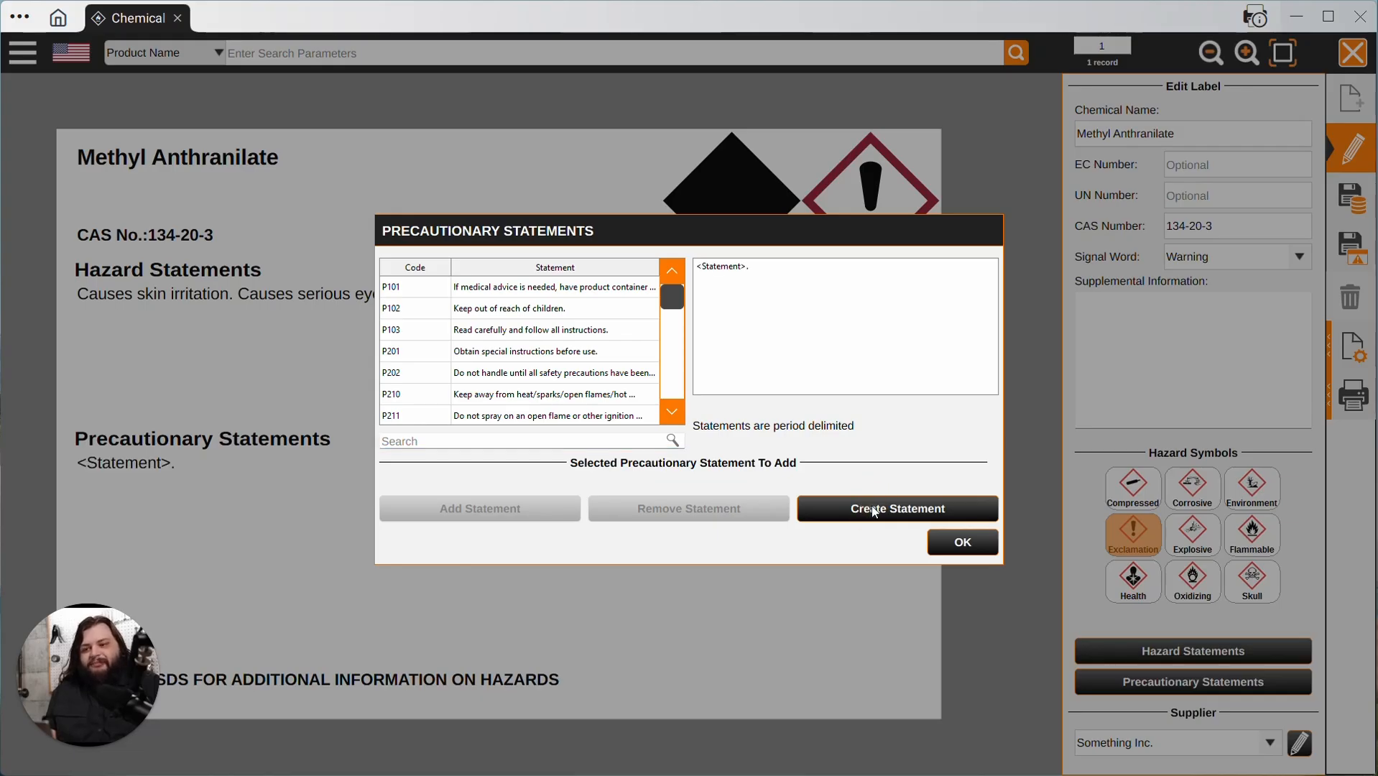
Step: Remove the placeholder custom statement and reword the "Wash ... thoroughly after handling" precautionary statement as "Wash face, hands and any exposed skin thoroughly after handling."
{"action": "left_click", "coordinate": [749, 274]}
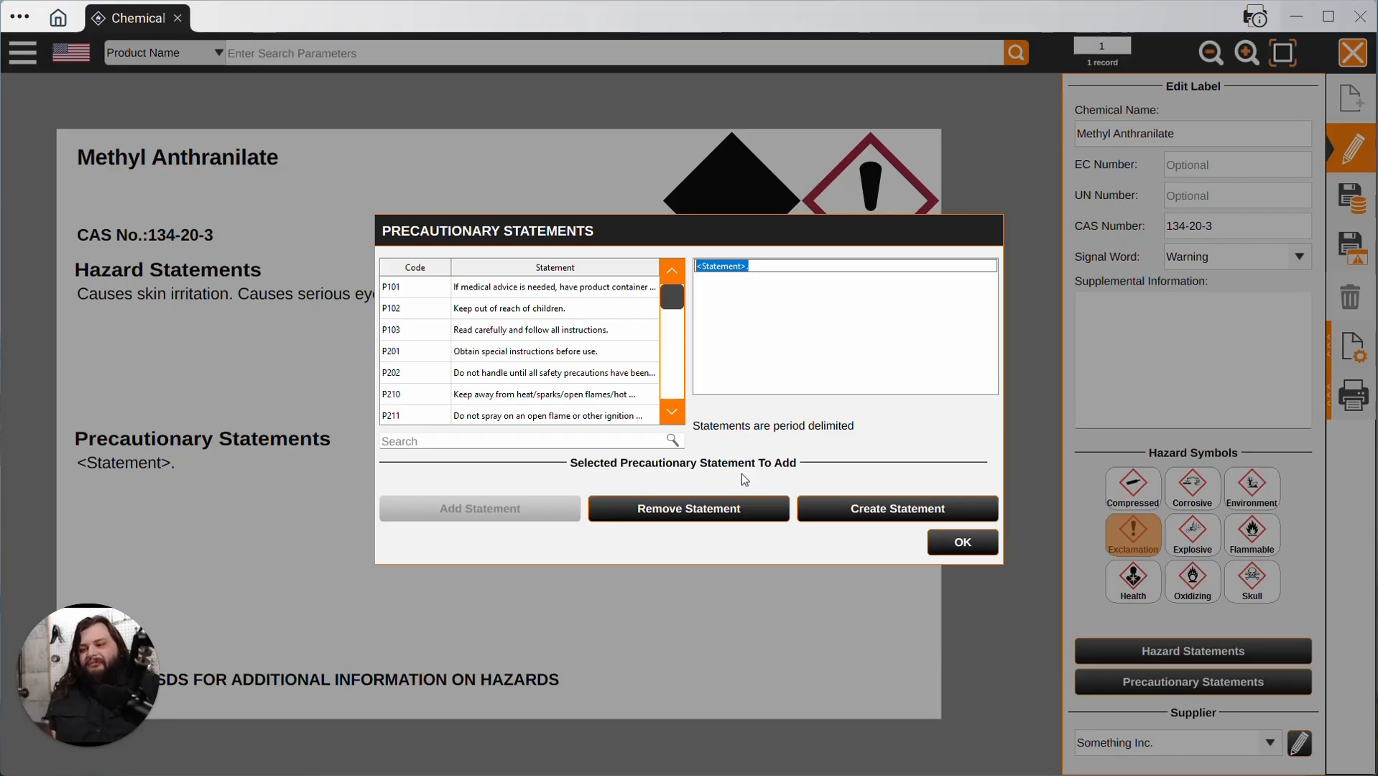
{"action": "left_click", "coordinate": [707, 509]}
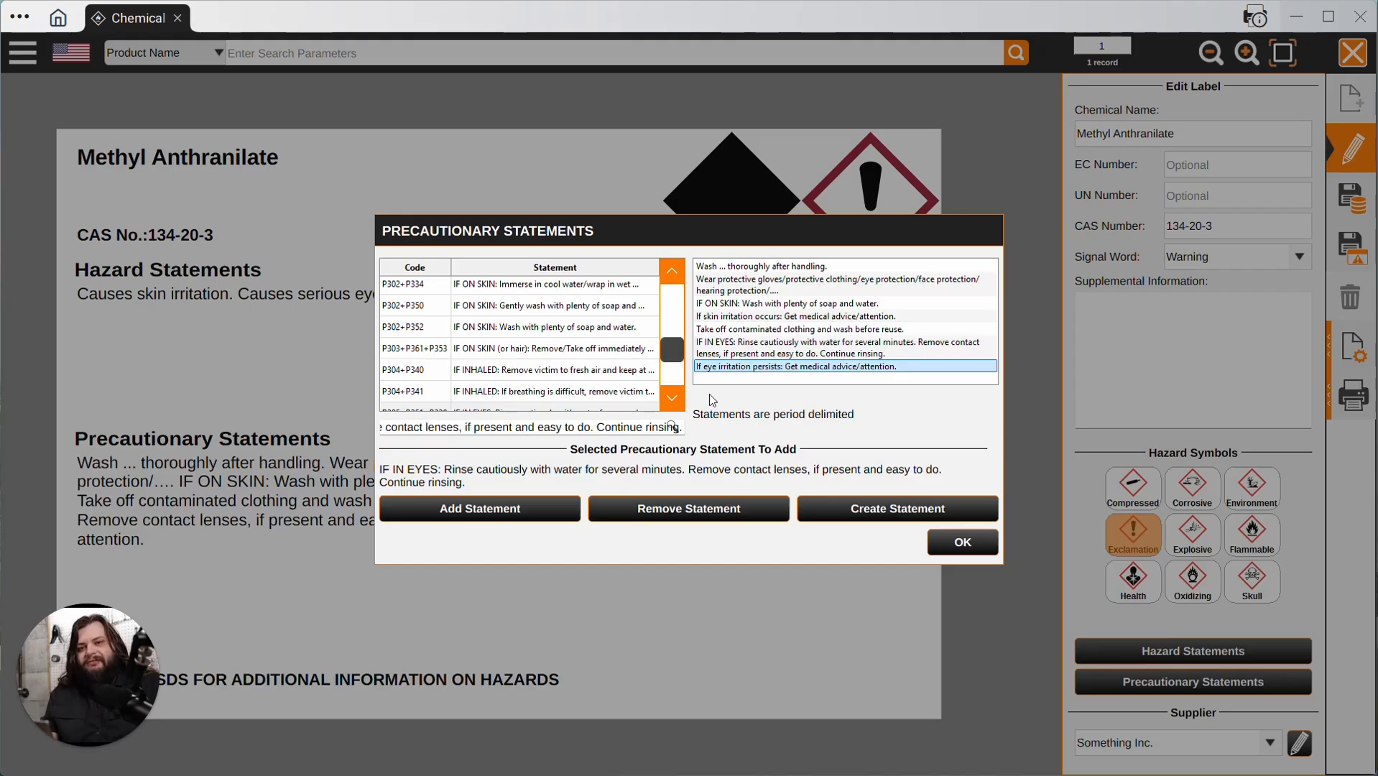
{"action": "double_click", "coordinate": [721, 267]}
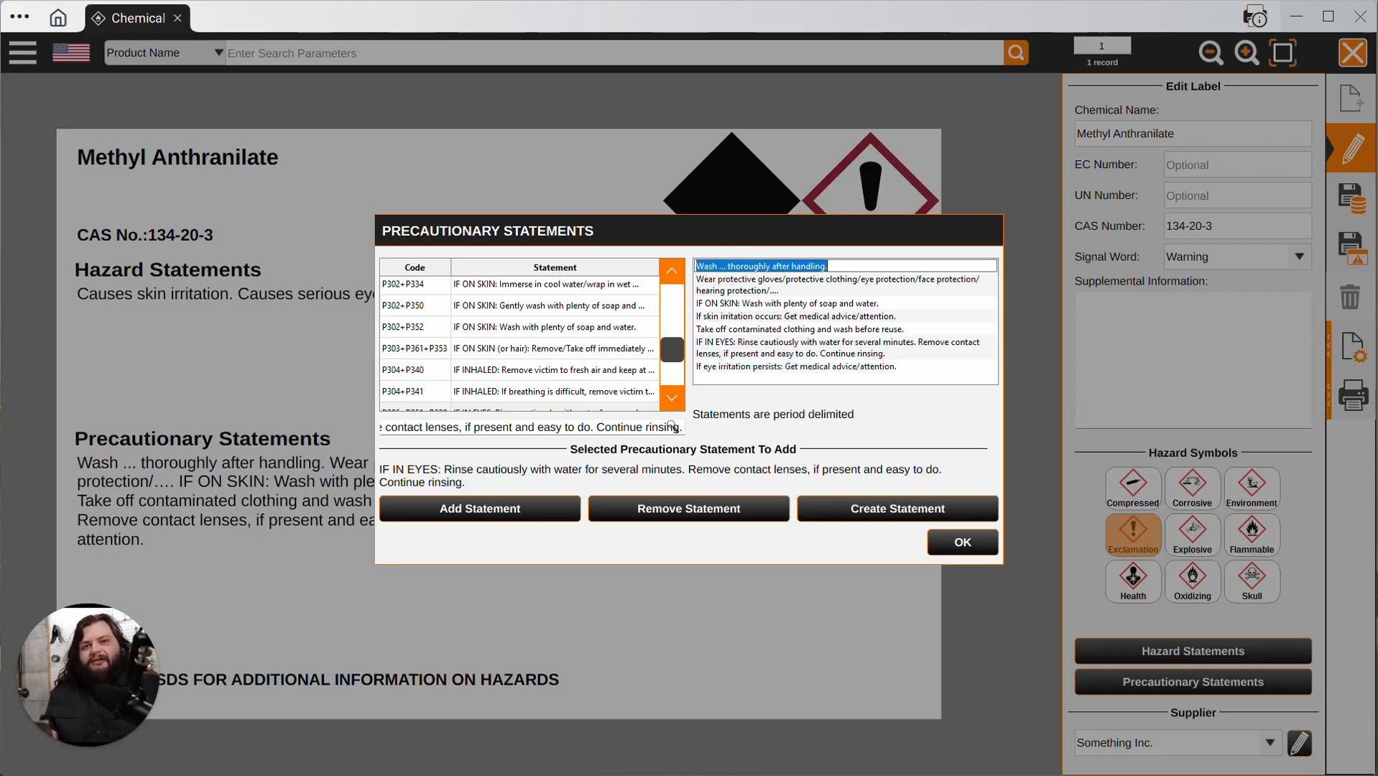
{"action": "left_click", "coordinate": [726, 266]}
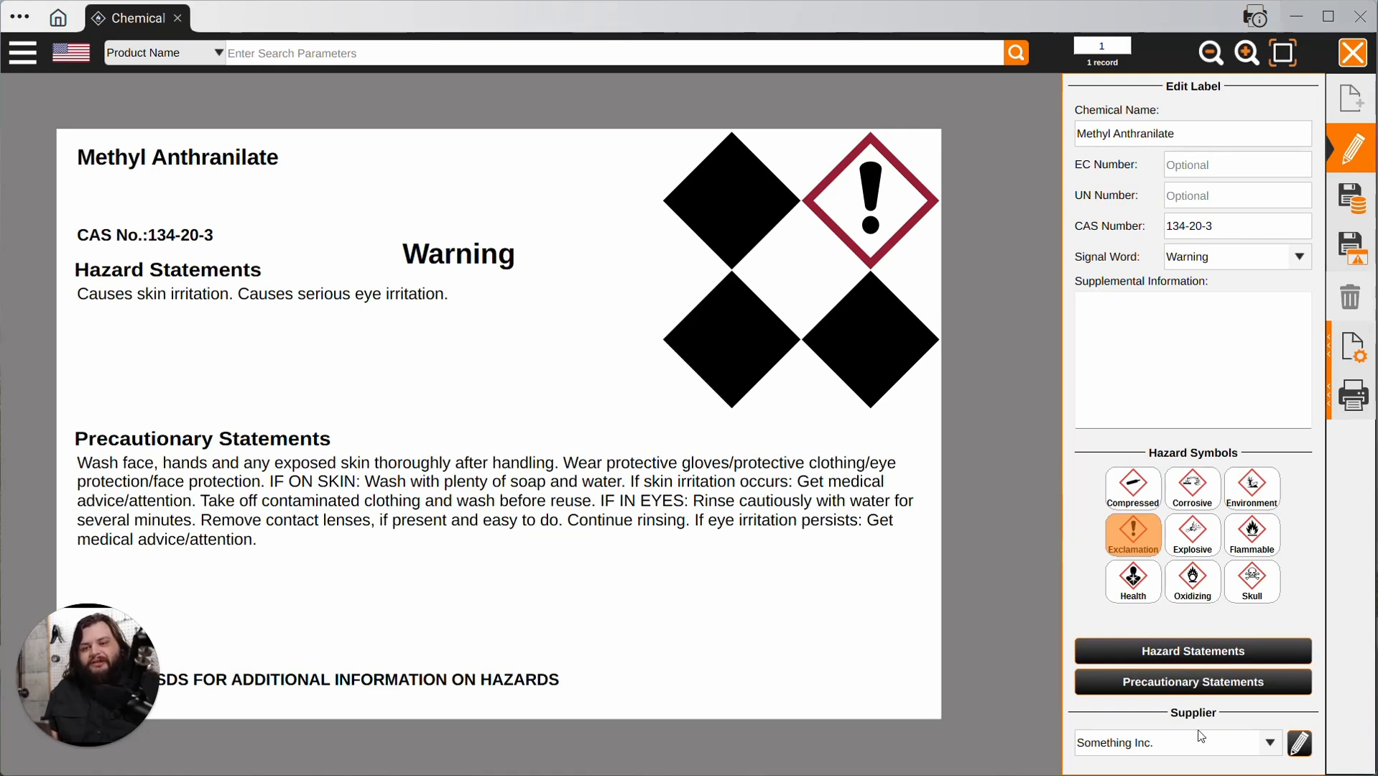
Step: Create and save a supplier record for Thermo Fisher with its address, telephone and emergency phone, and close the supplier information
{"action": "left_click", "coordinate": [1301, 744]}
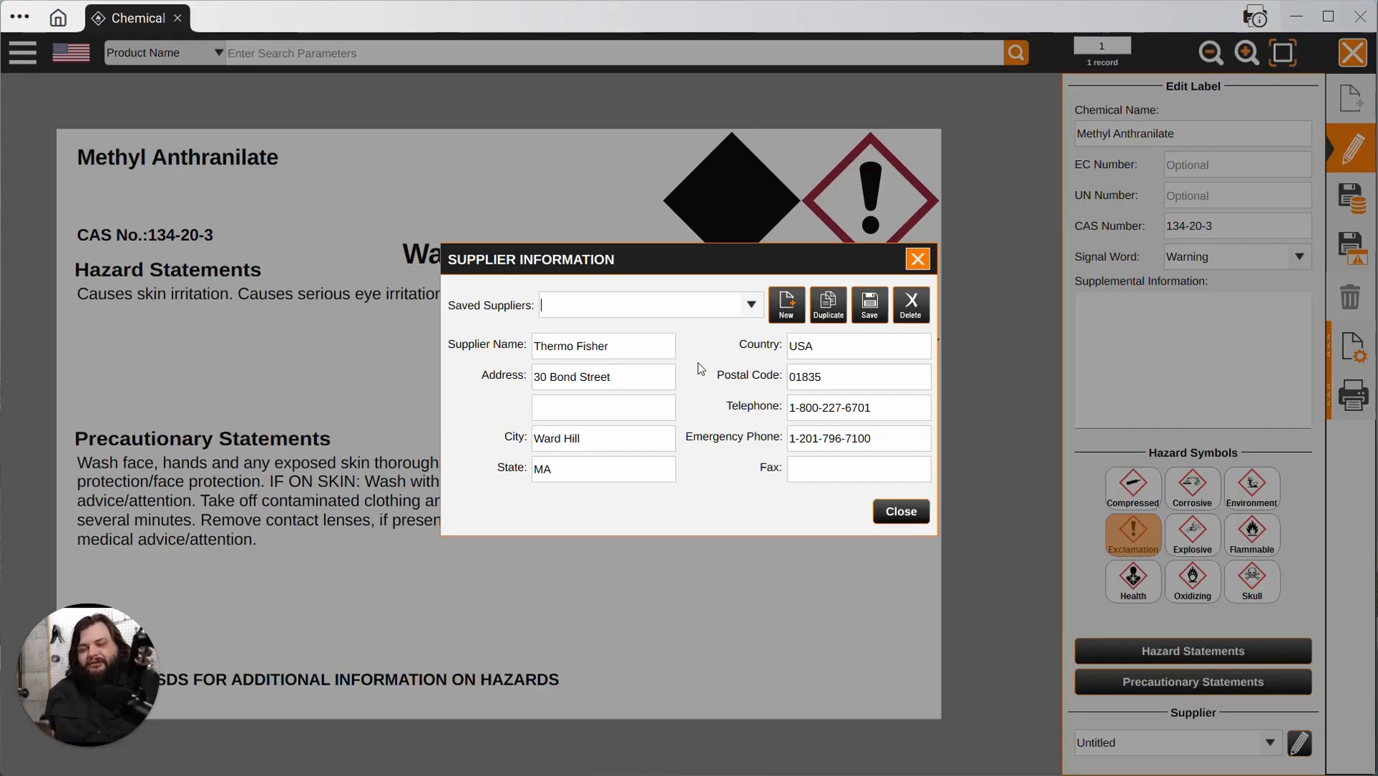
{"action": "left_click", "coordinate": [871, 307]}
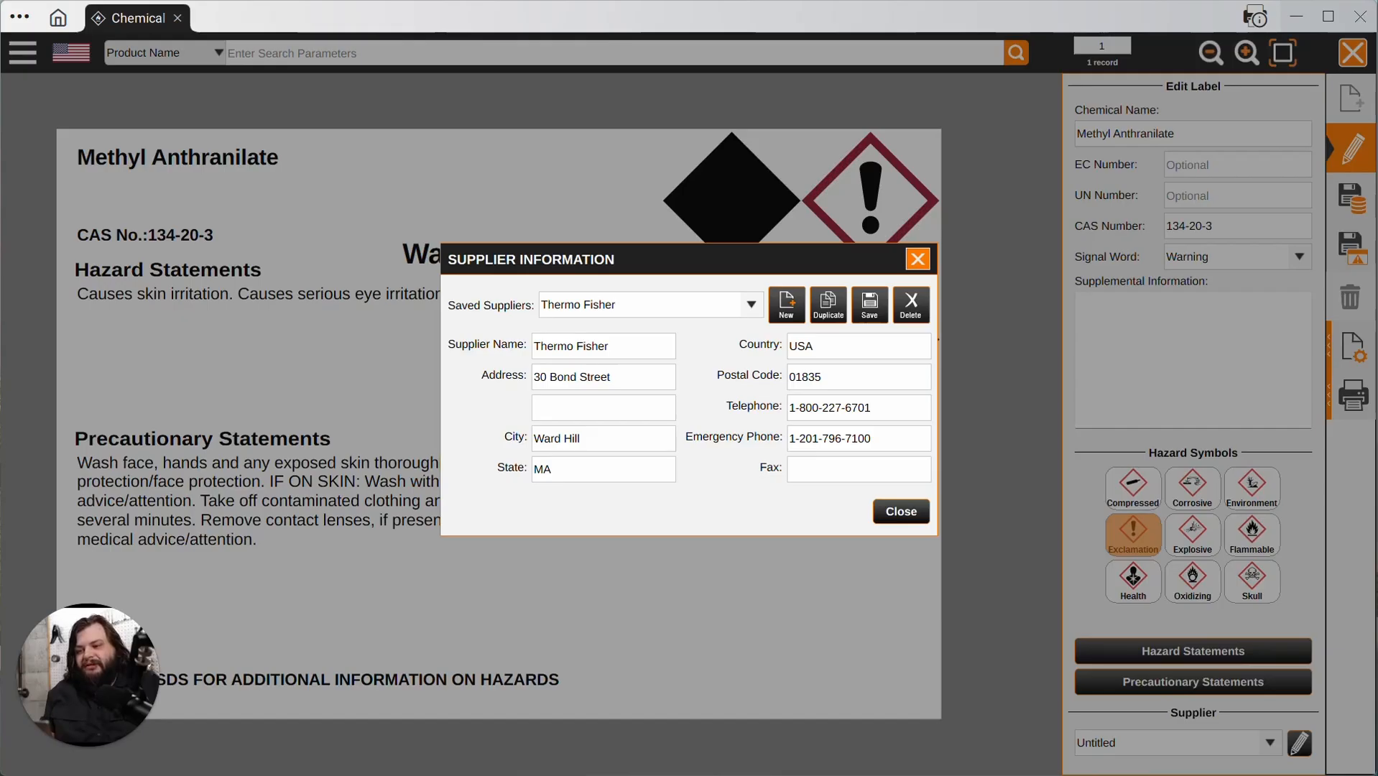
{"action": "left_click", "coordinate": [892, 514]}
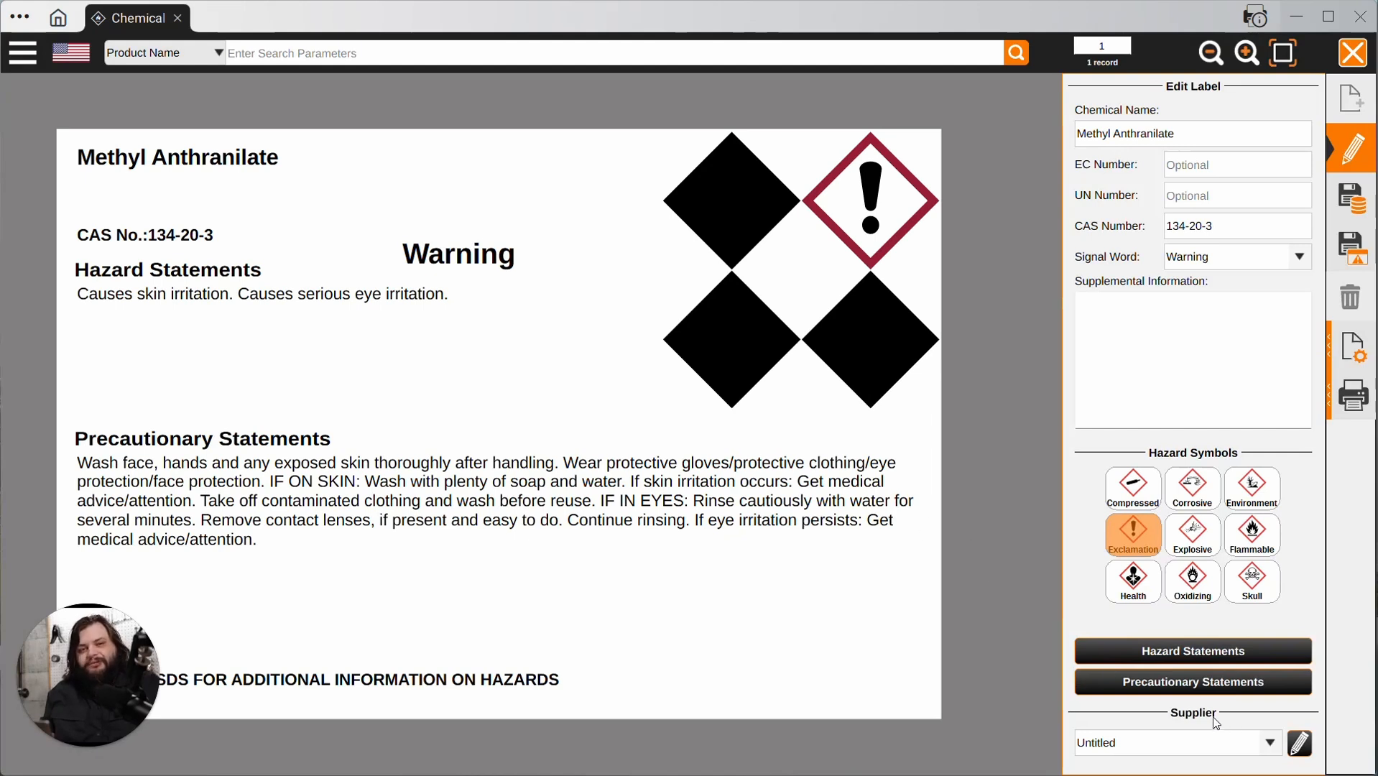
Step: Set Thermo Fisher as the supplier on the Methyl Anthranilate label
{"action": "left_click", "coordinate": [1271, 745]}
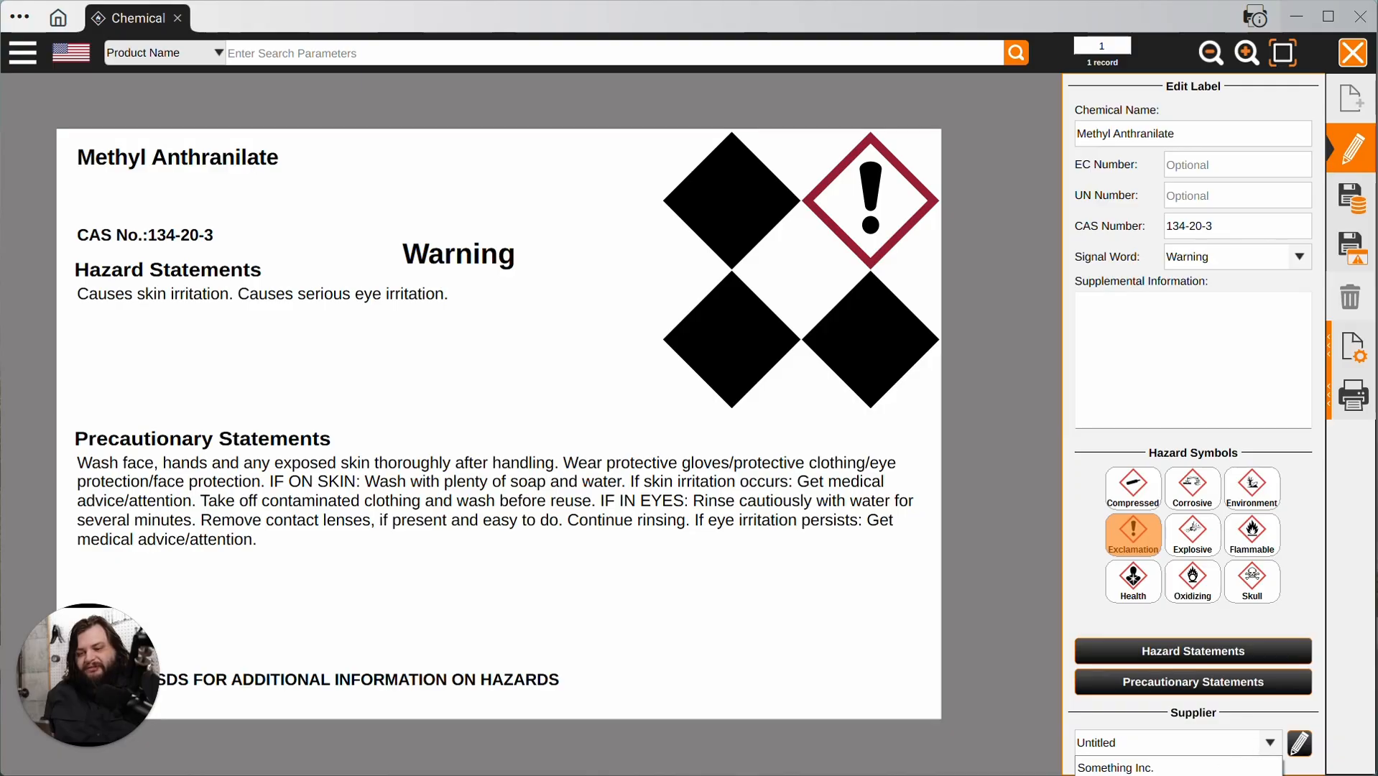
{"action": "left_click", "coordinate": [1150, 775]}
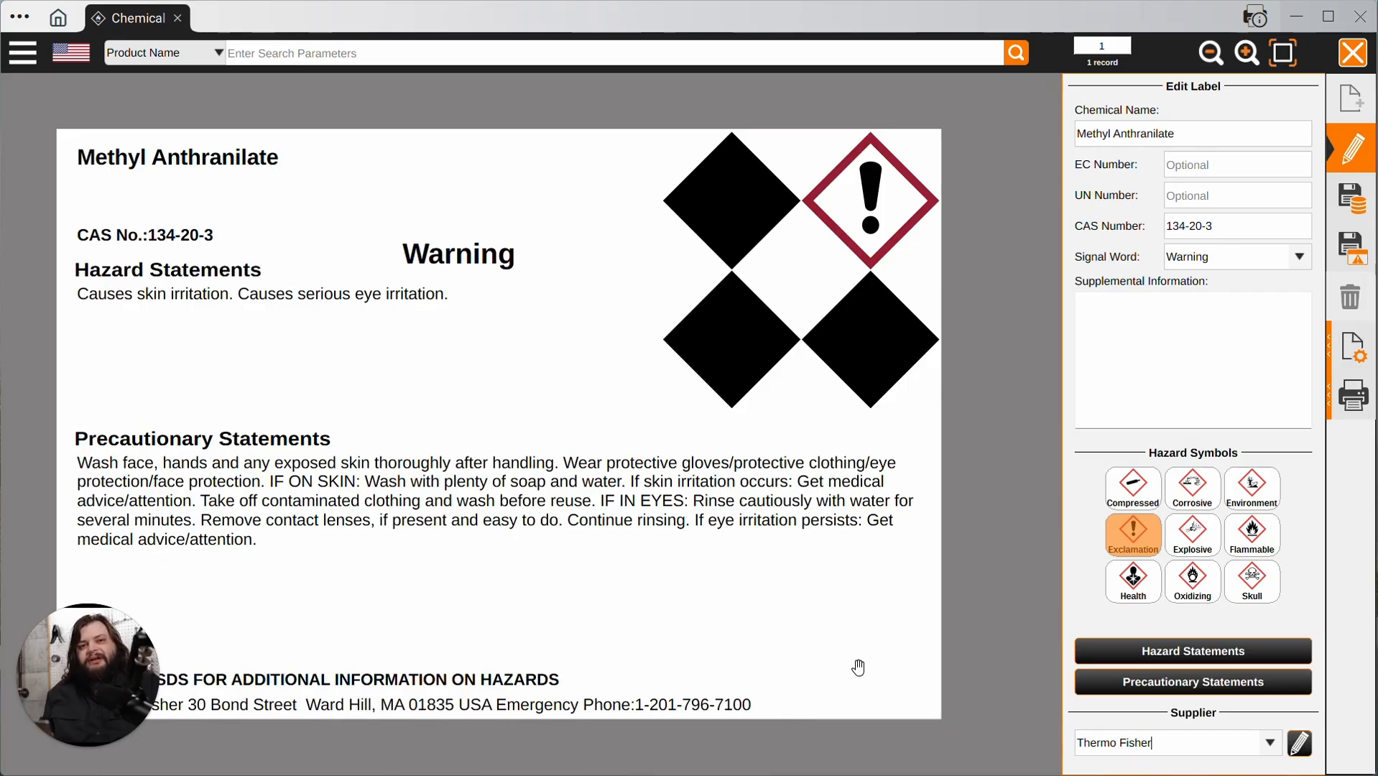
{"action": "left_click", "coordinate": [1280, 746]}
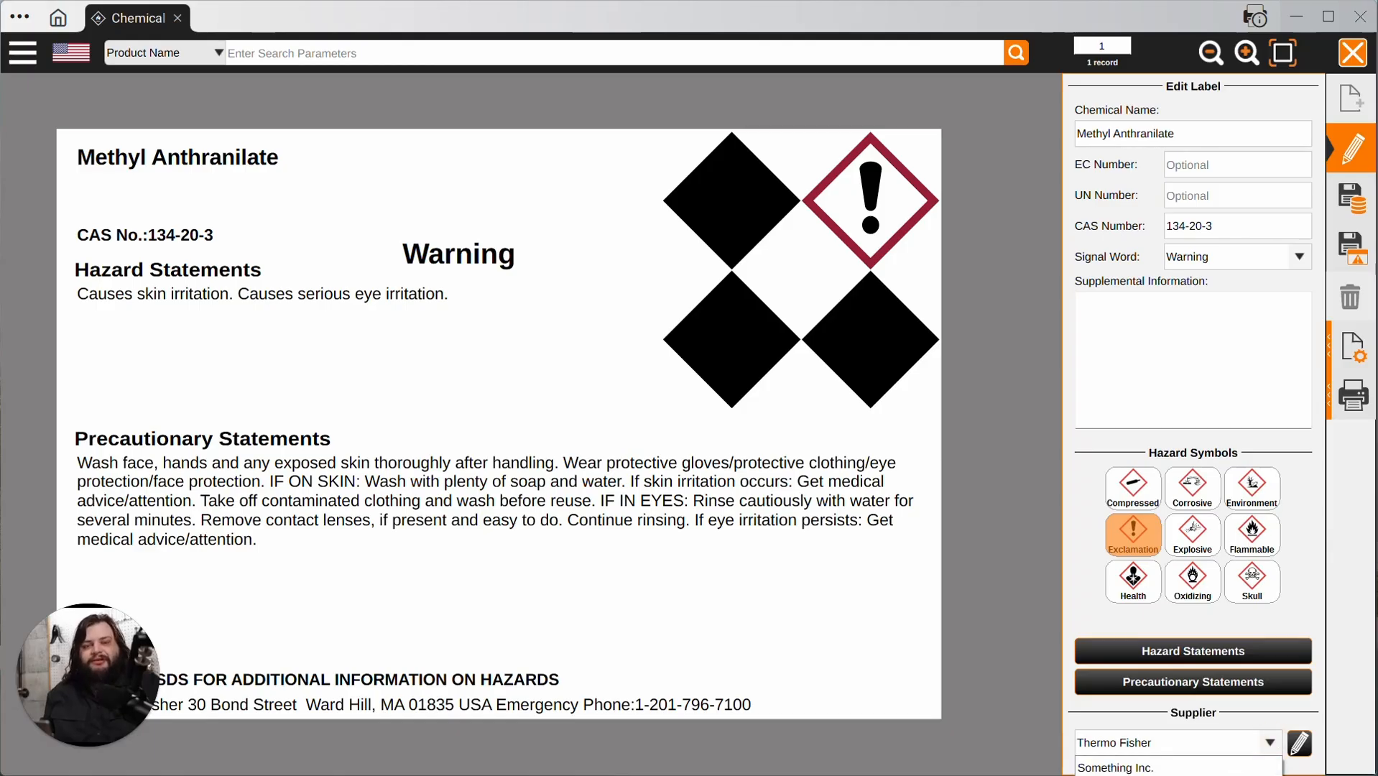
{"action": "left_click", "coordinate": [1044, 680]}
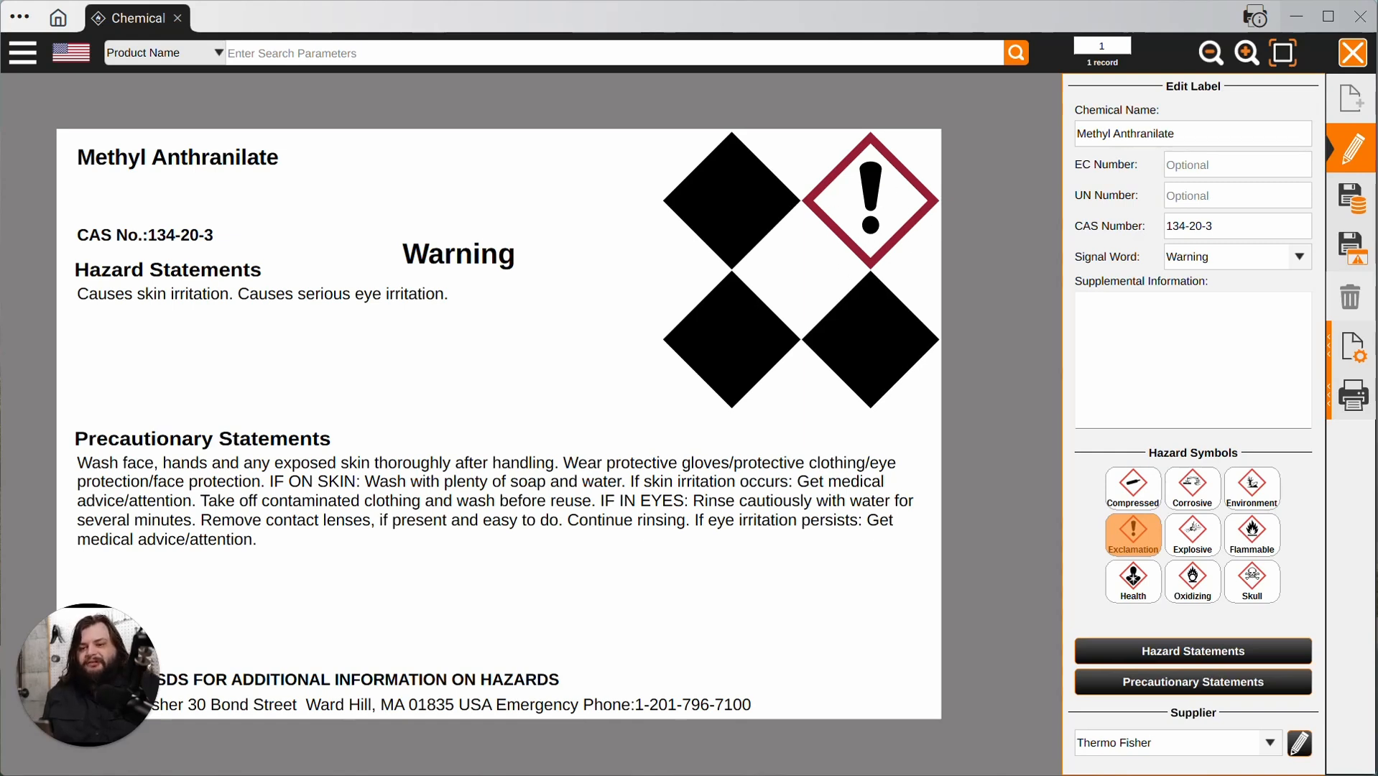
Step: Set the label's diamond supply to 1 diamond, and turn Print Diamond Borders on and off again
{"action": "left_click", "coordinate": [1354, 350]}
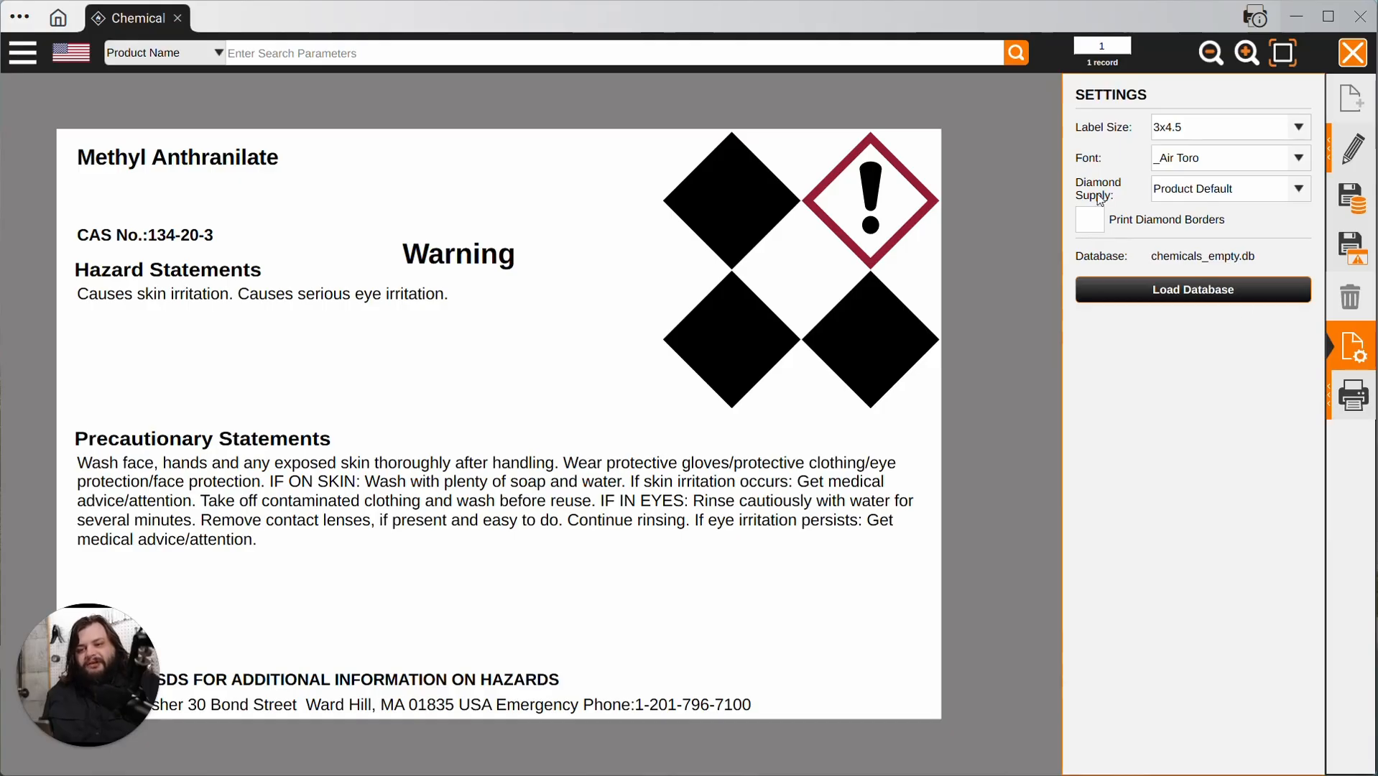
{"action": "left_click", "coordinate": [1301, 192]}
{"action": "left_click", "coordinate": [1192, 244]}
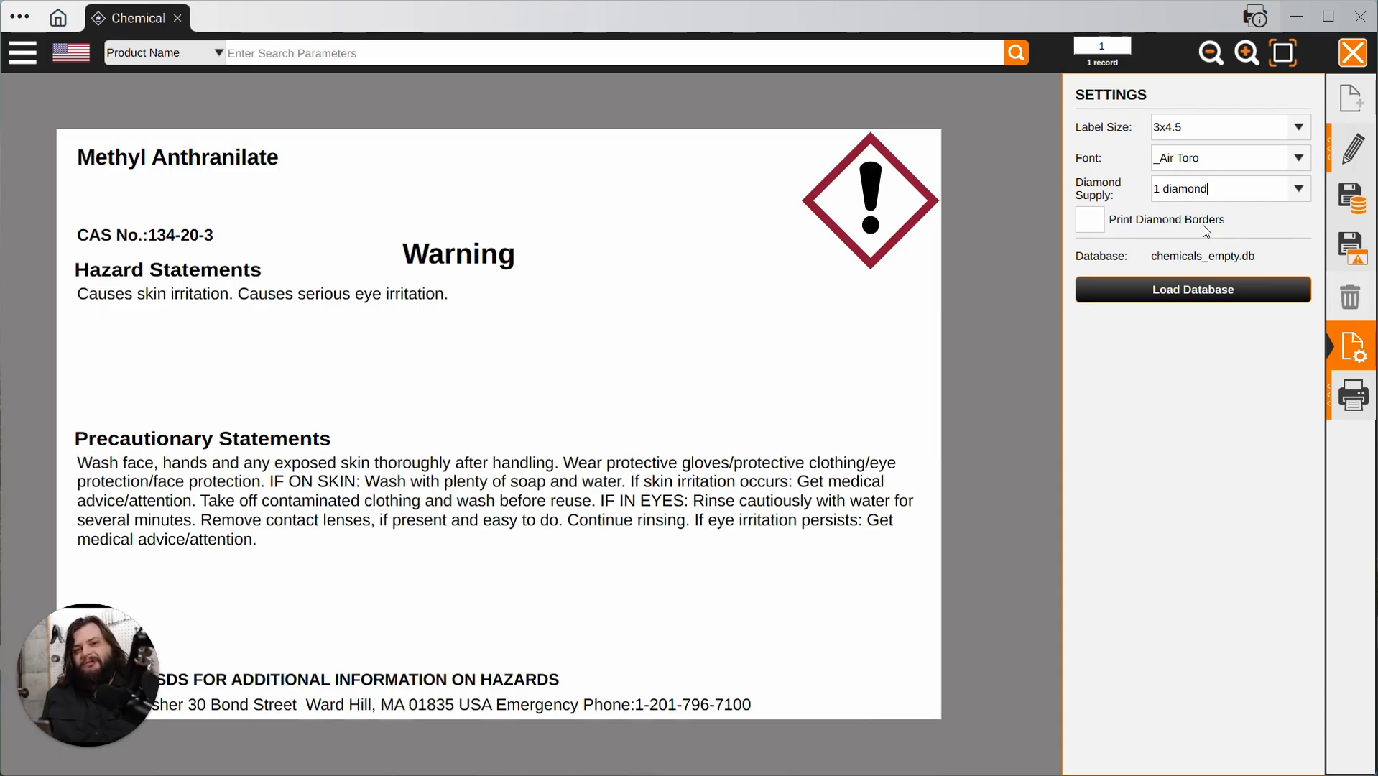
{"action": "left_click", "coordinate": [1103, 223]}
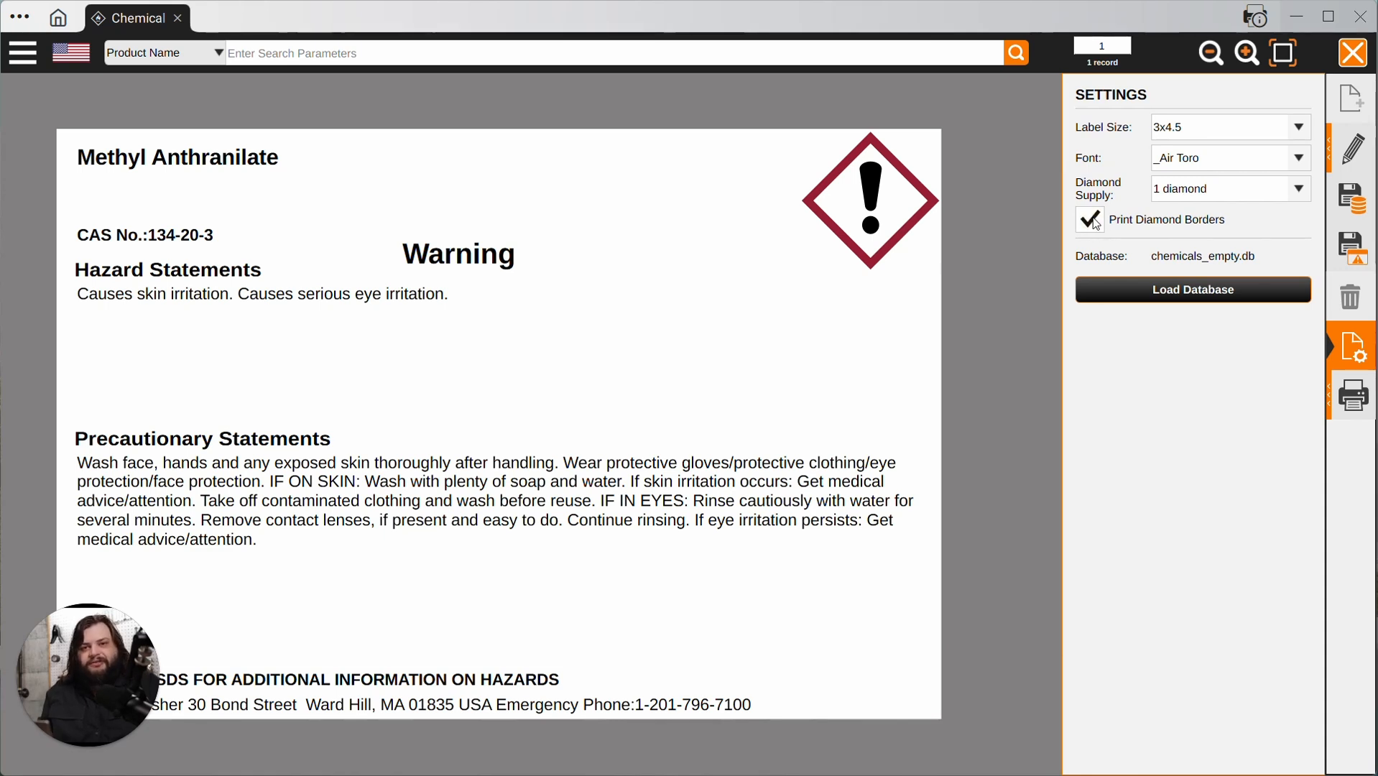
{"action": "left_click", "coordinate": [1098, 226]}
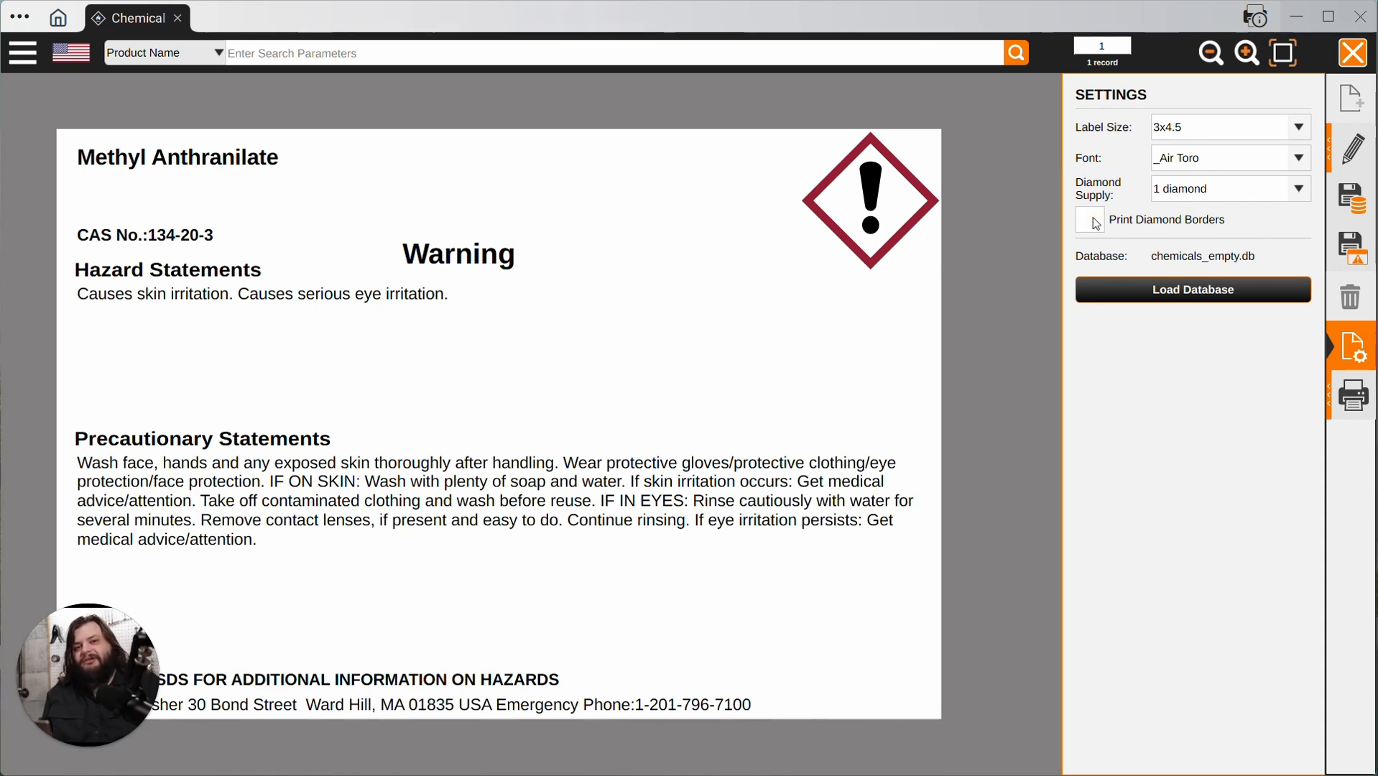
Step: View the print settings and save the label to the database, overwriting the current record
{"action": "left_click", "coordinate": [1363, 403]}
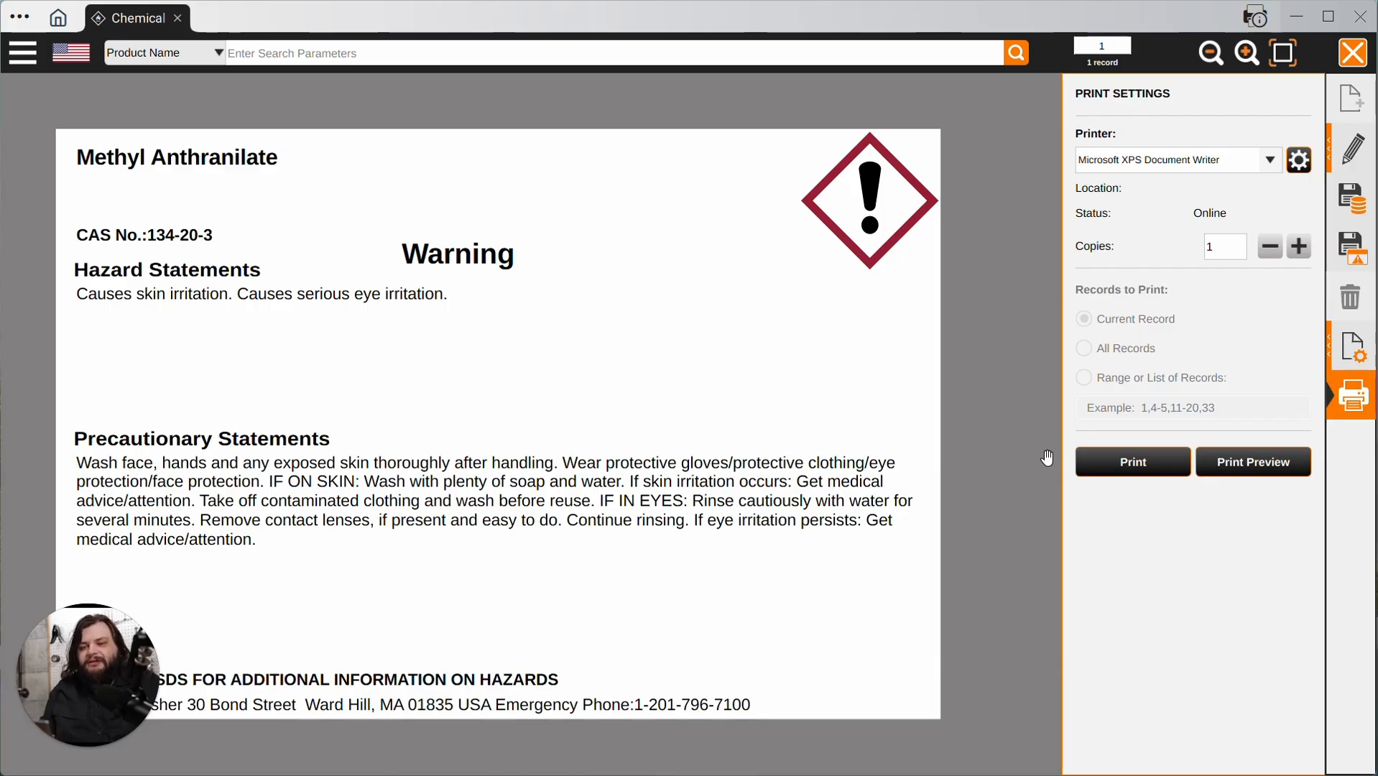
{"action": "left_click", "coordinate": [1350, 207]}
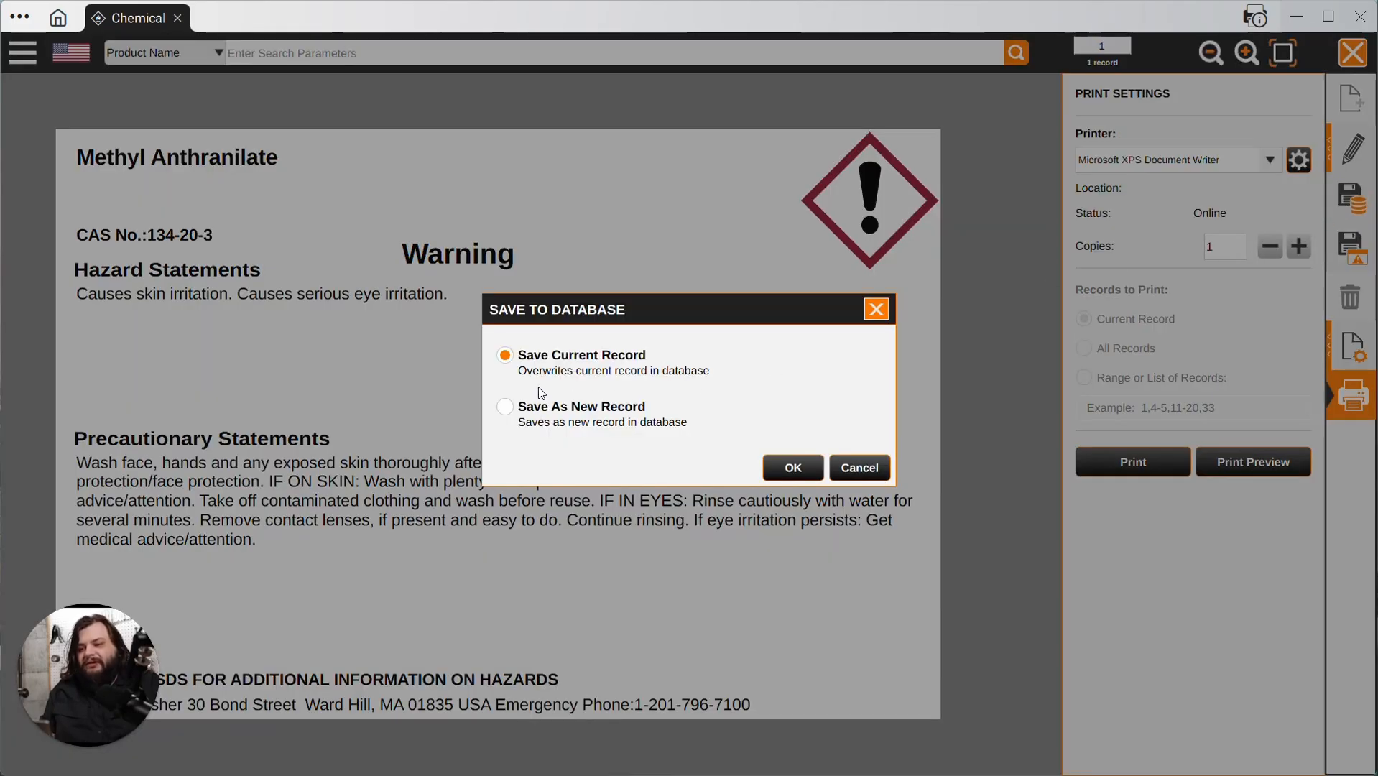
{"action": "left_click", "coordinate": [793, 468]}
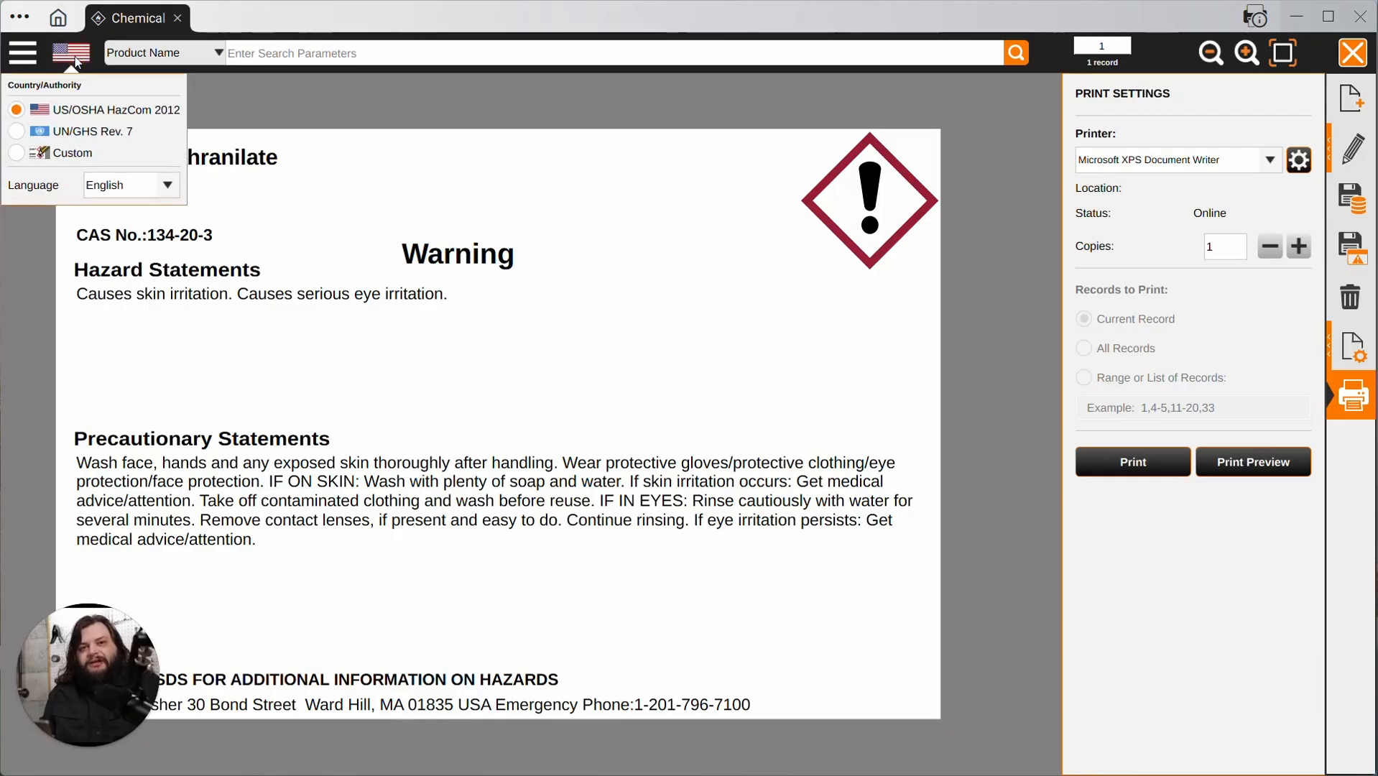
Step: Switch the label's country/authority to UN/GHS Rev. 7 and return it to US/OSHA HazCom 2012
{"action": "left_click", "coordinate": [16, 132]}
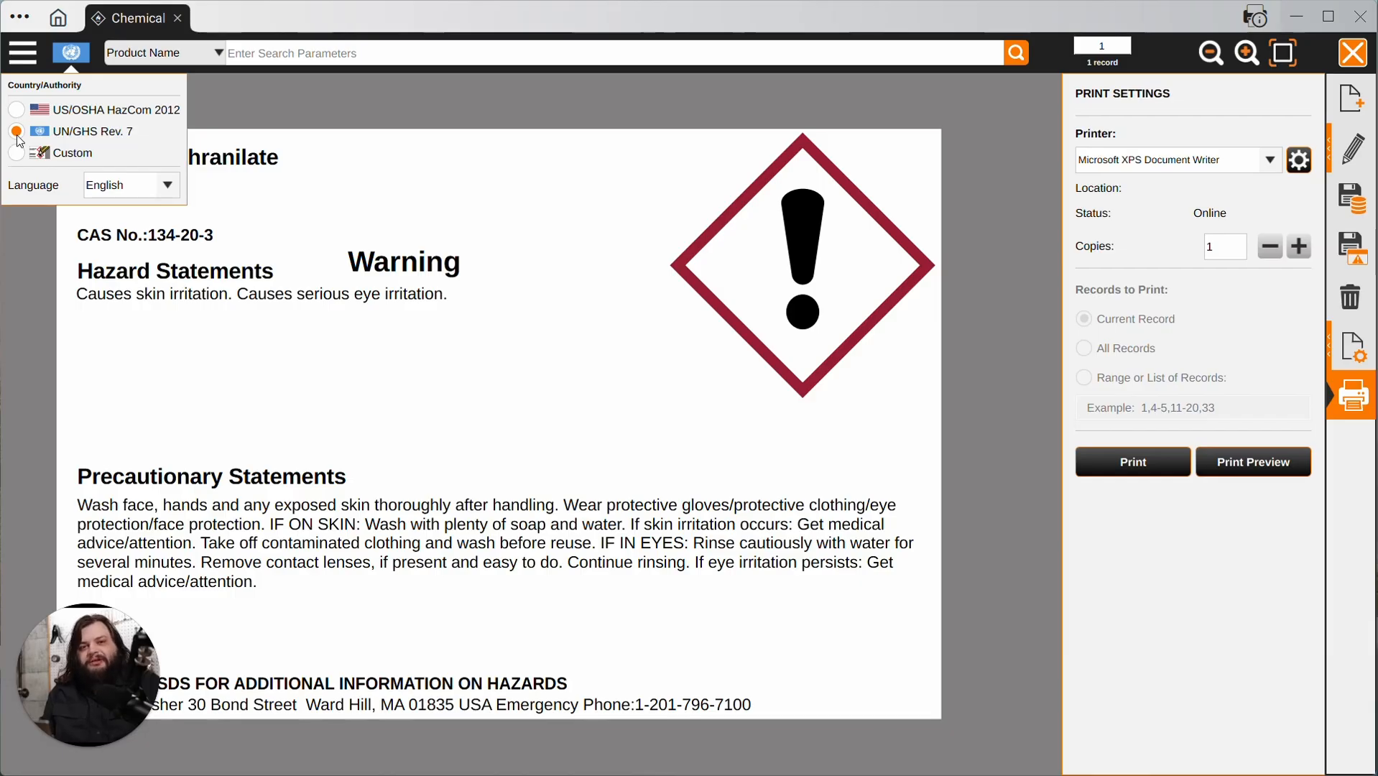
{"action": "left_click", "coordinate": [18, 111]}
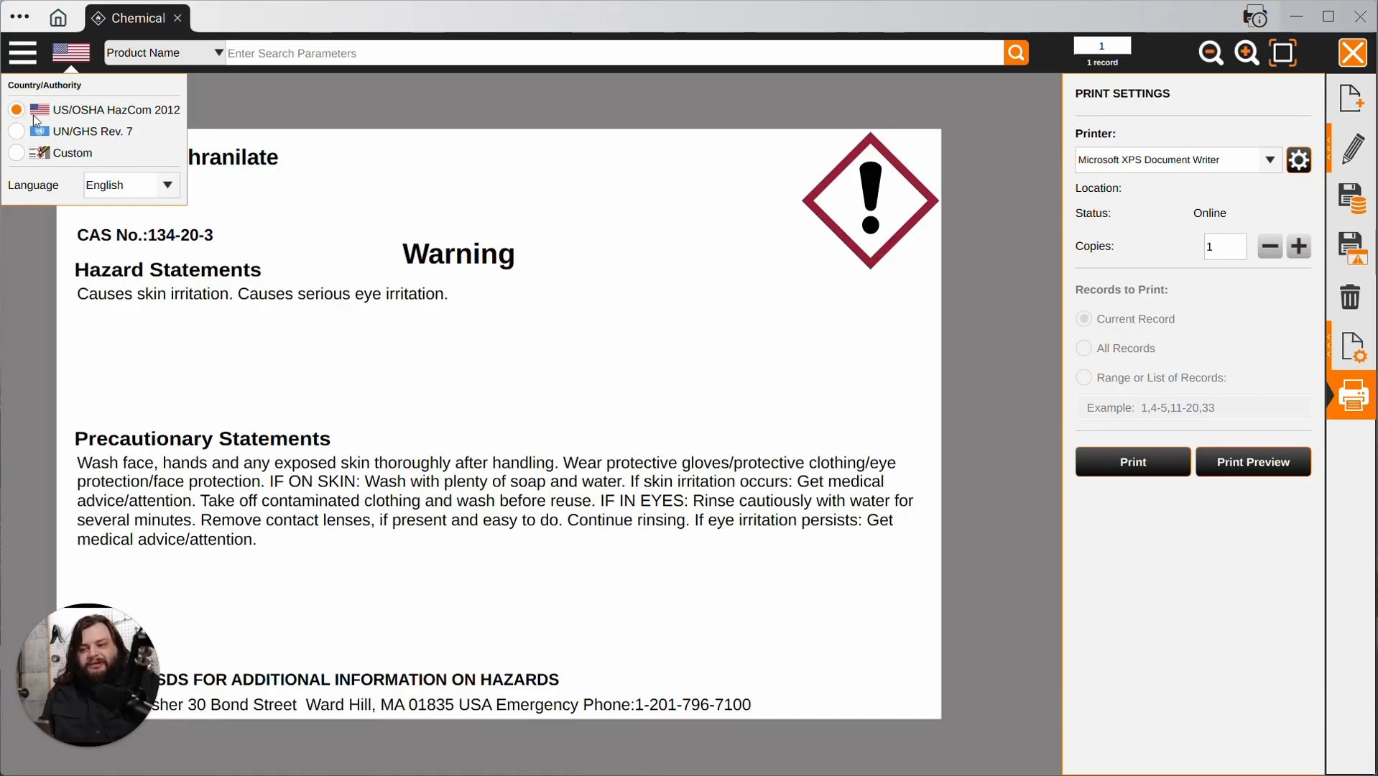
{"action": "left_click", "coordinate": [971, 389]}
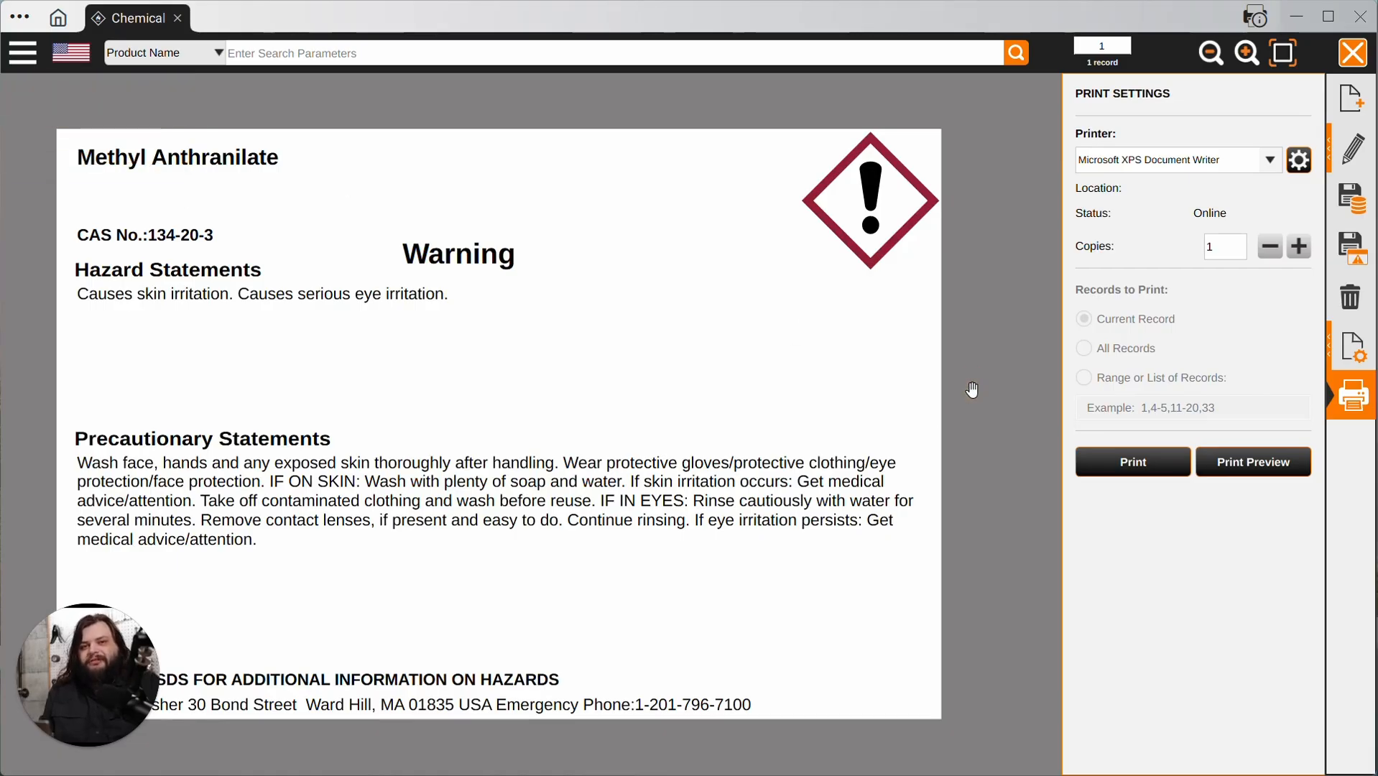